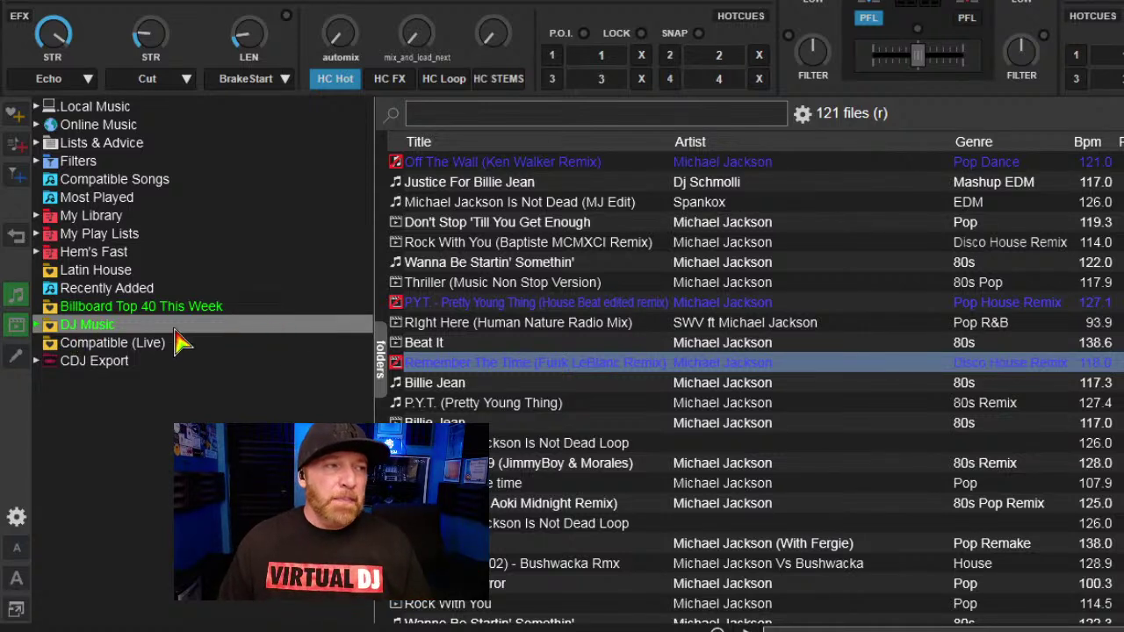
- Expand the DJ Music favorite folder and open its properties
click(36, 324)
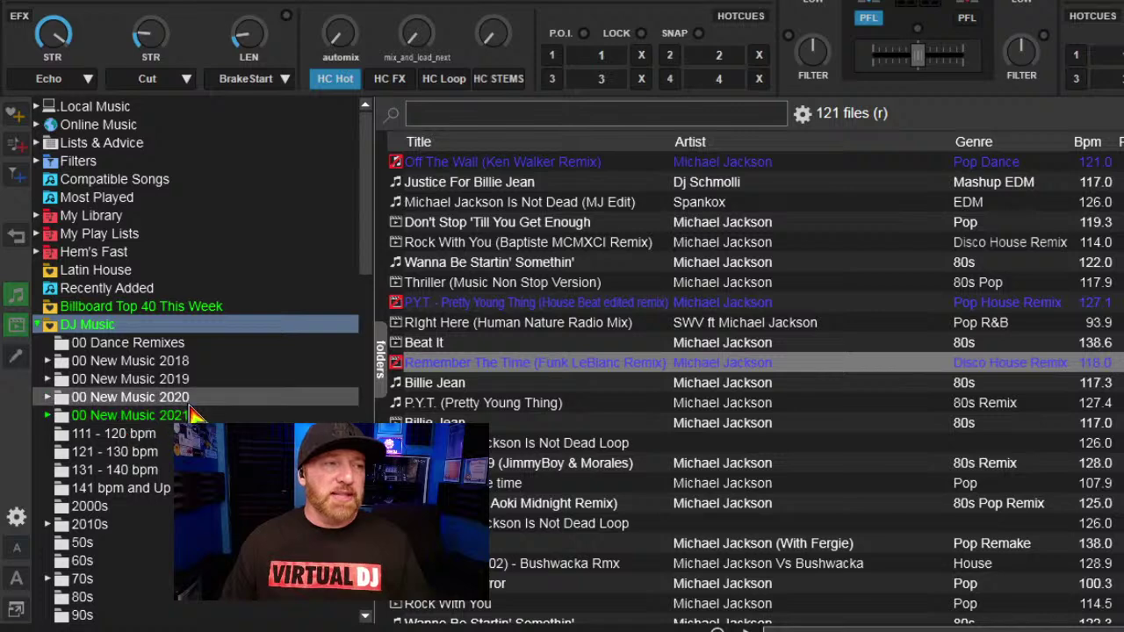
right_click(115, 325)
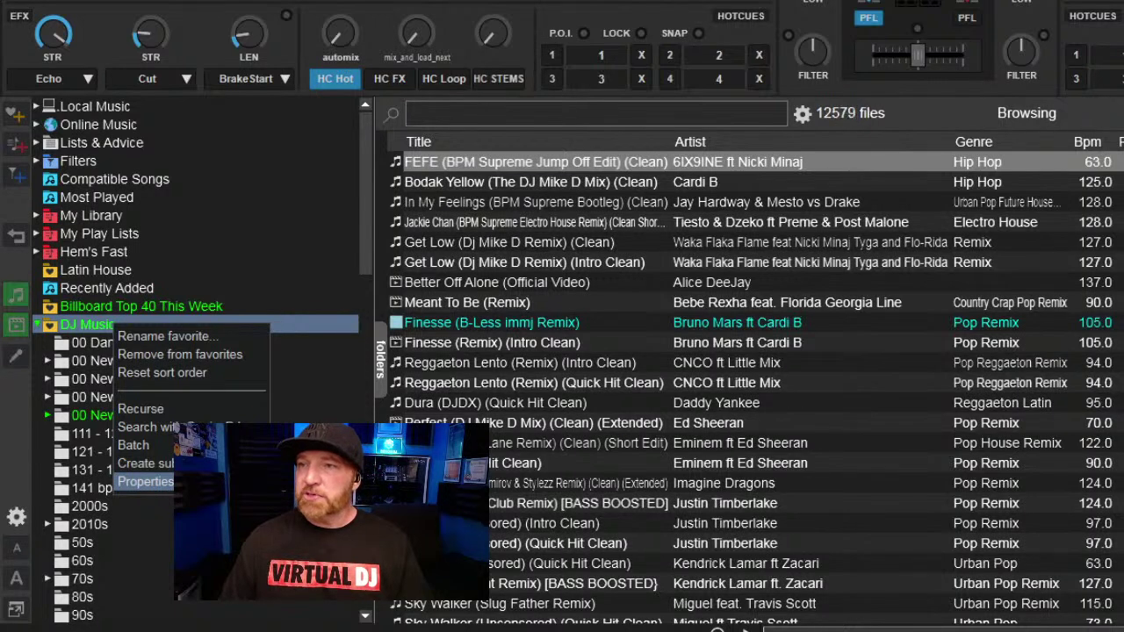
key(Escape)
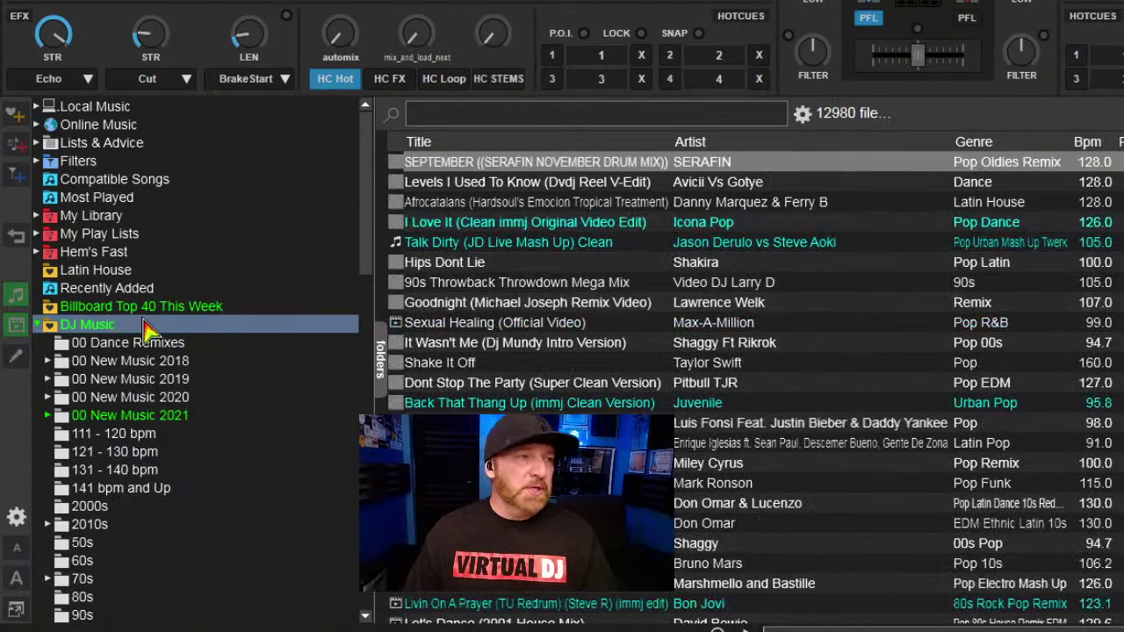
right_click(109, 329)
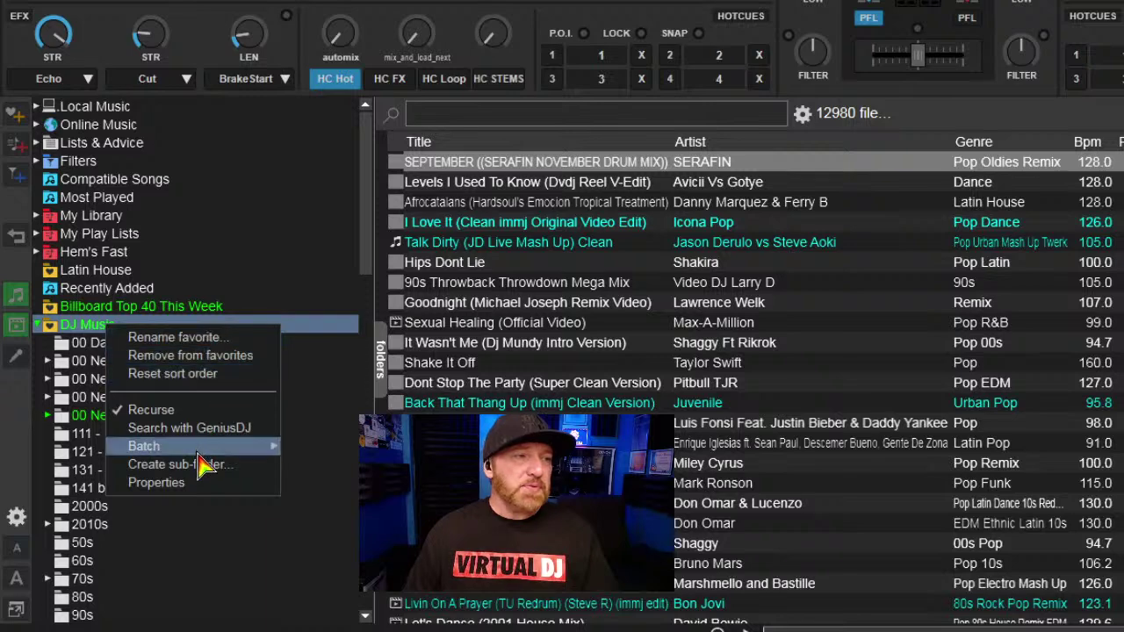
click(180, 483)
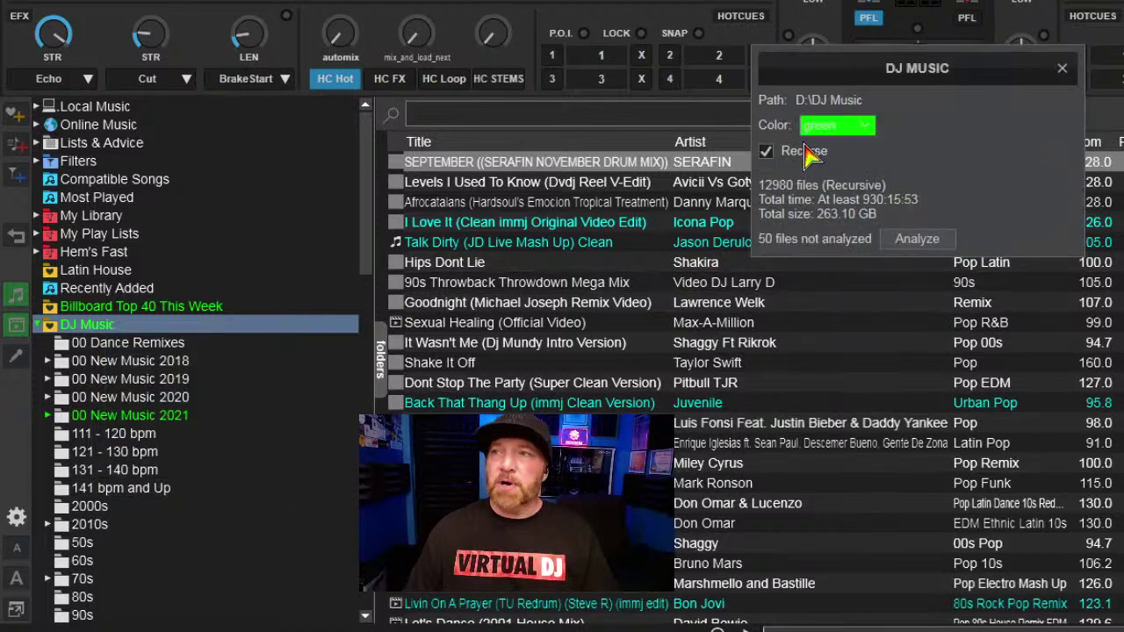
- Try red and magenta as the DJ Music folder's color, set it back to green and close the properties
click(850, 131)
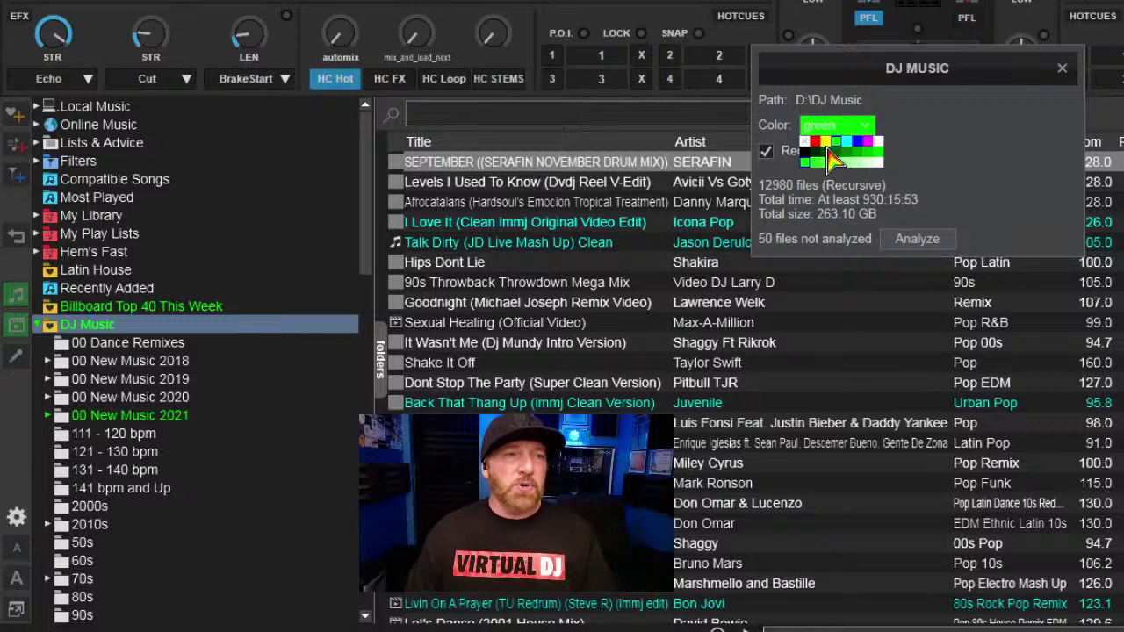
click(818, 147)
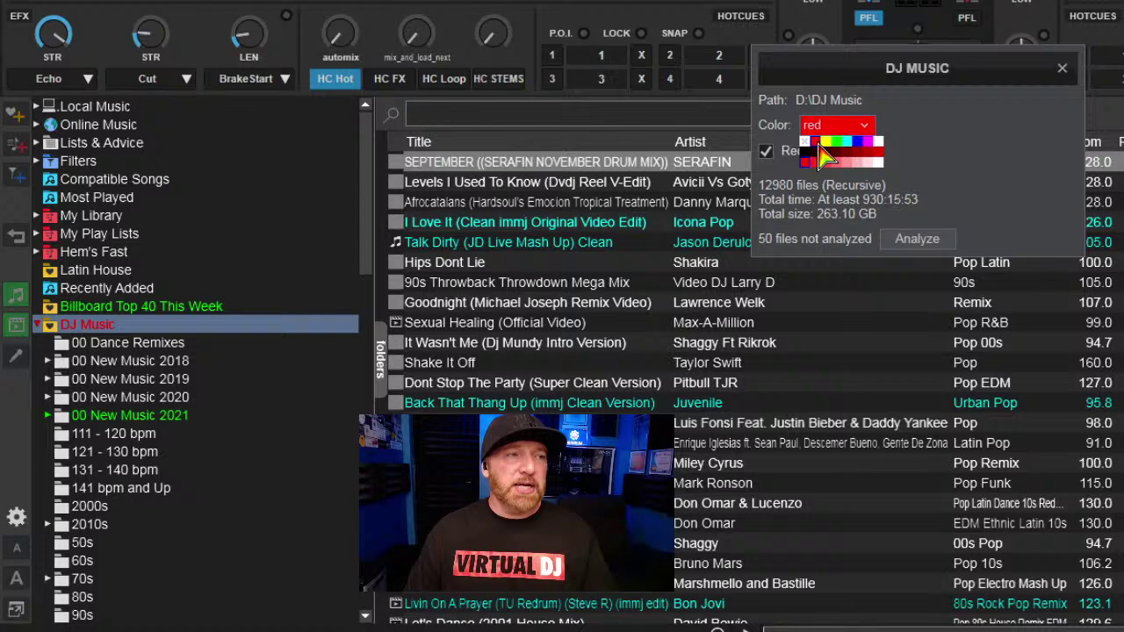
click(874, 149)
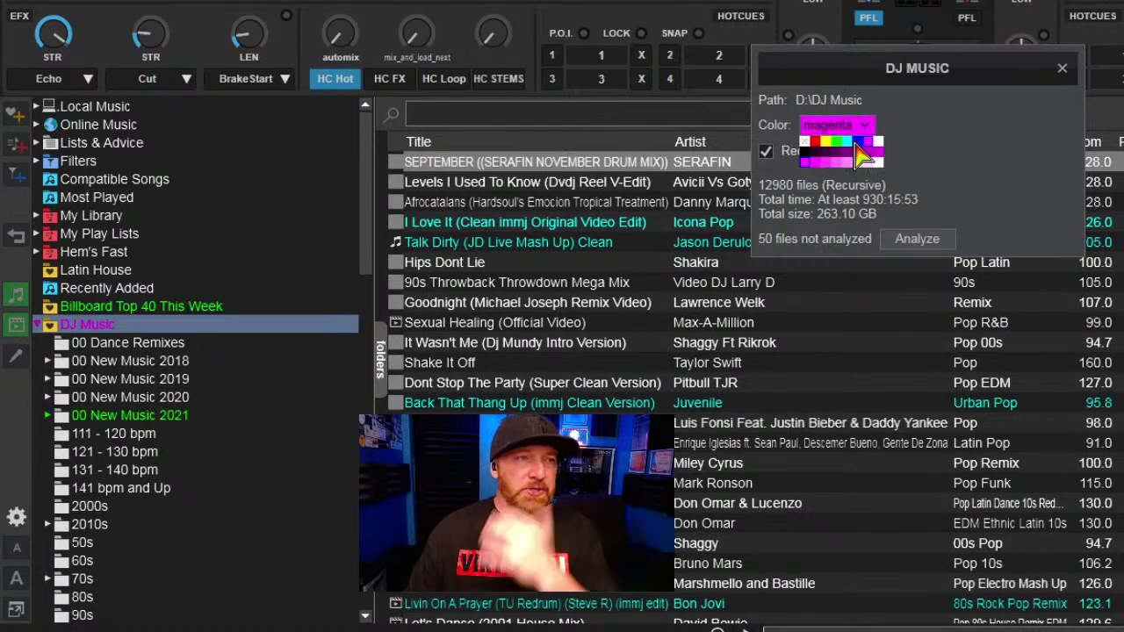
click(839, 156)
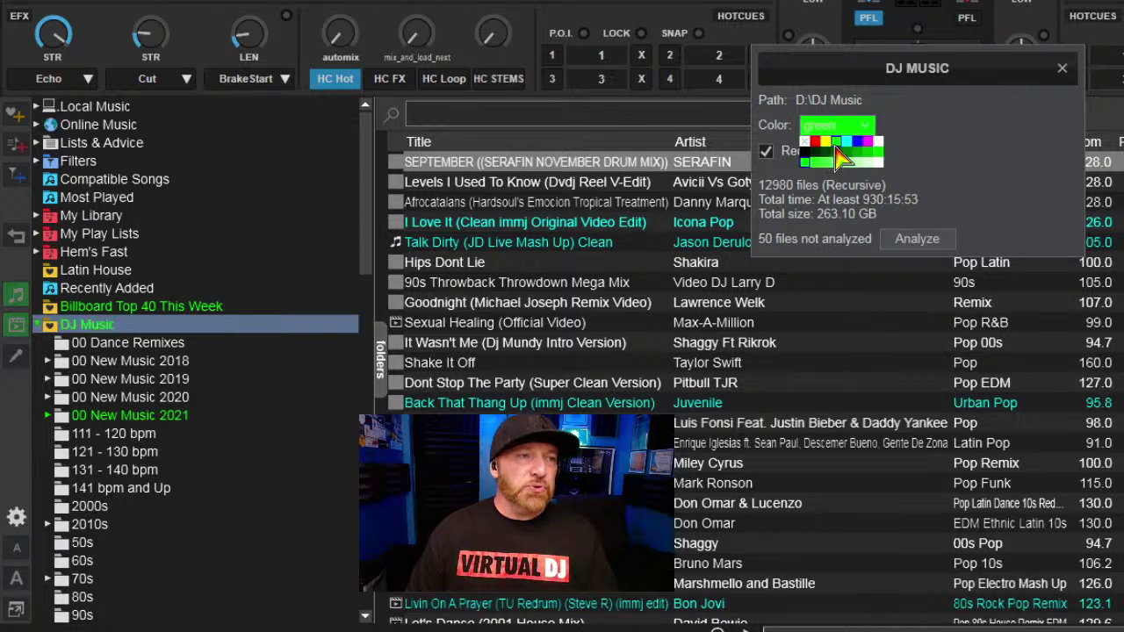
click(1062, 72)
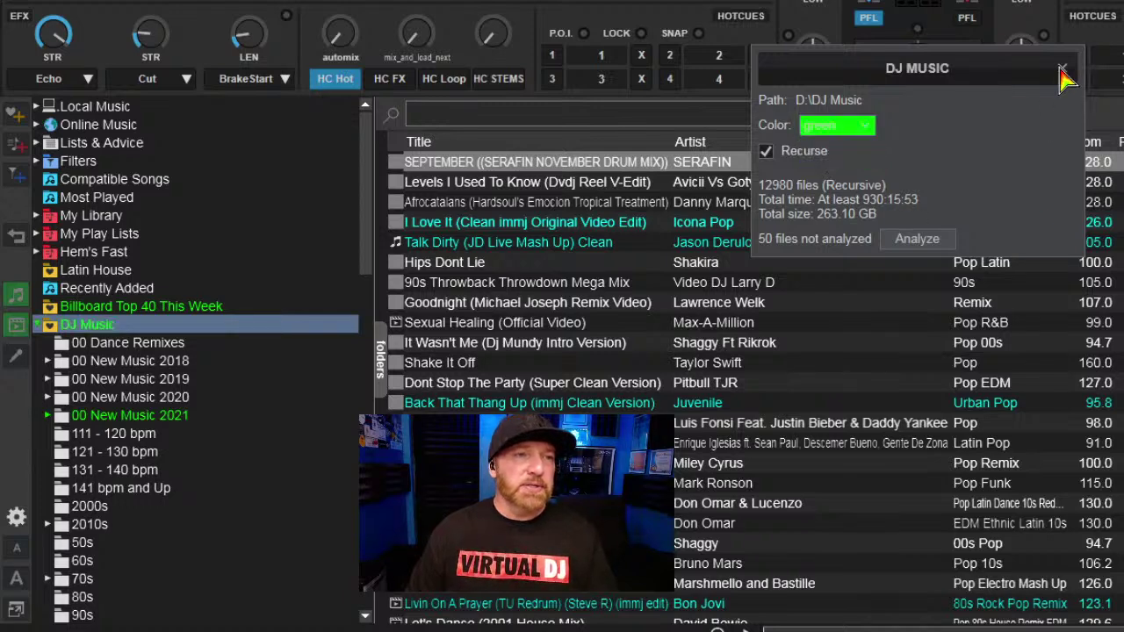
click(1061, 71)
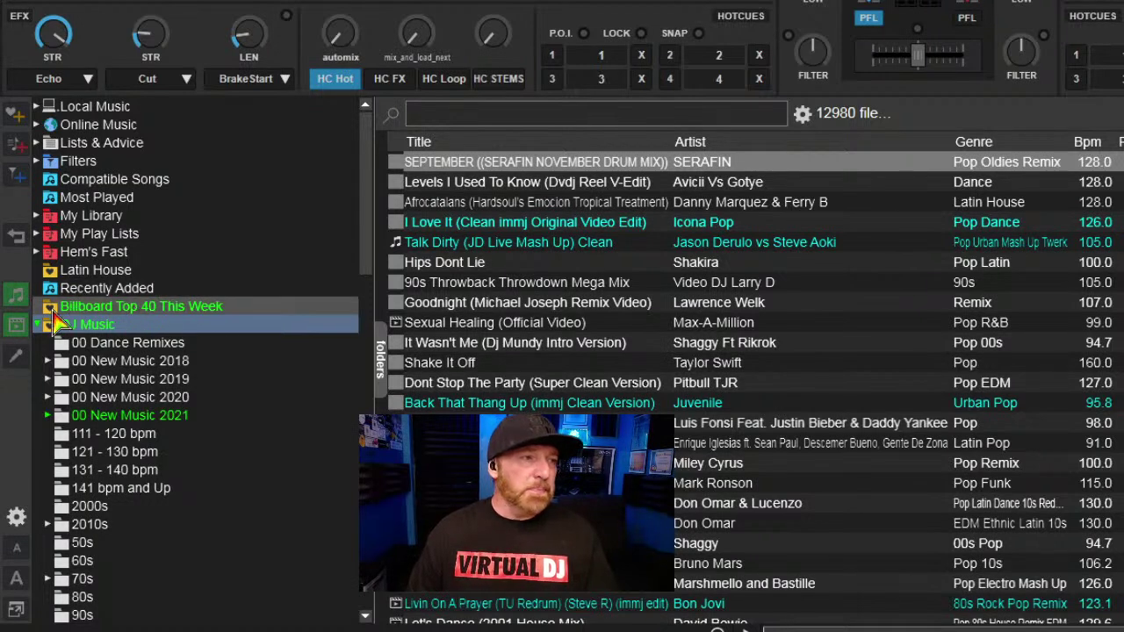
- Browse the Billboard Top 40 This Week and DJ Music folders, including the 00 New Music 2021 subfolders, and collapse DJ Music
click(143, 307)
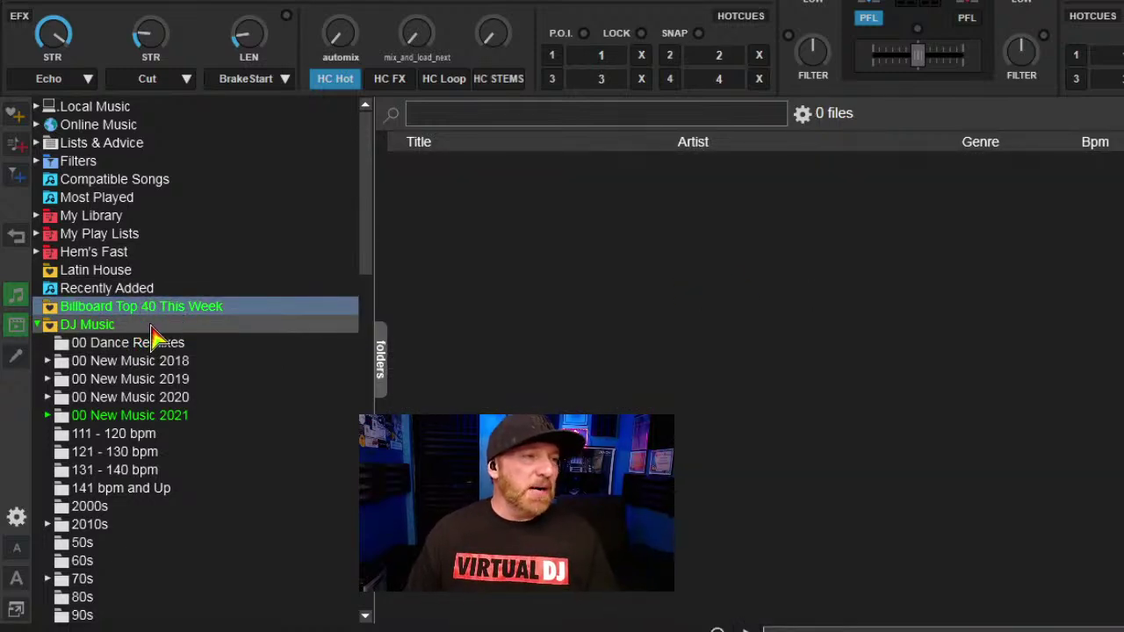
click(85, 325)
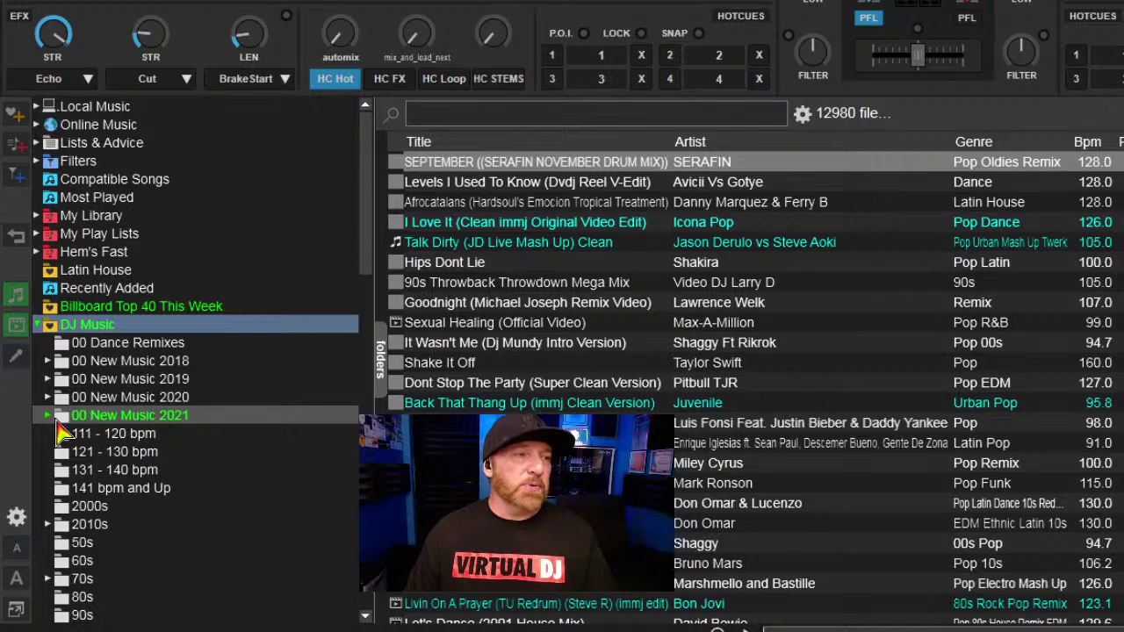
click(48, 415)
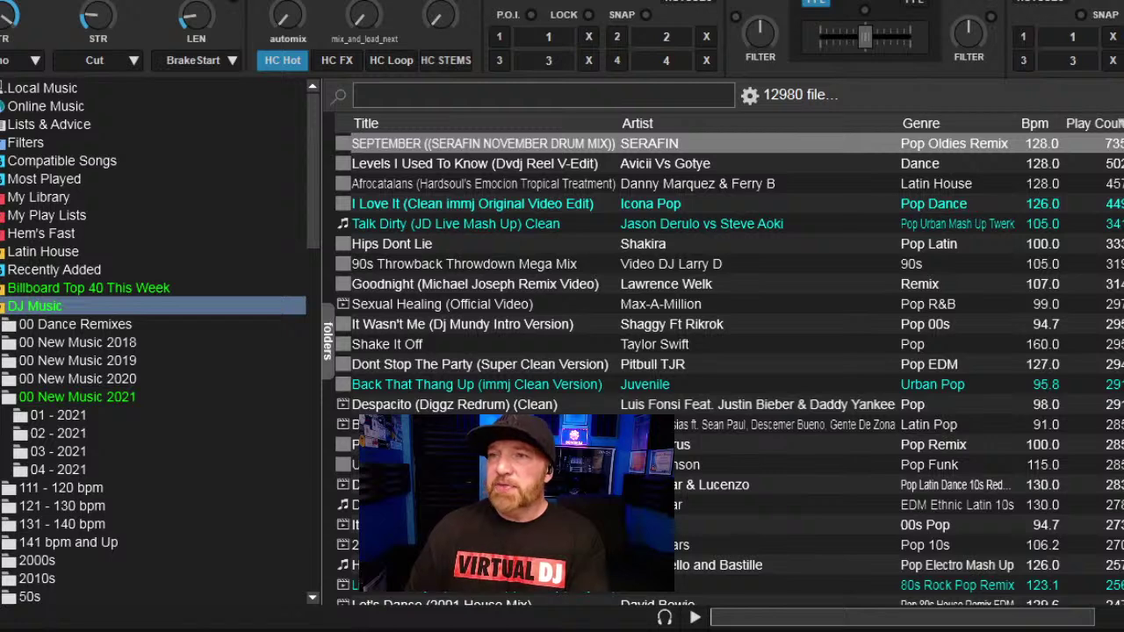
click(87, 287)
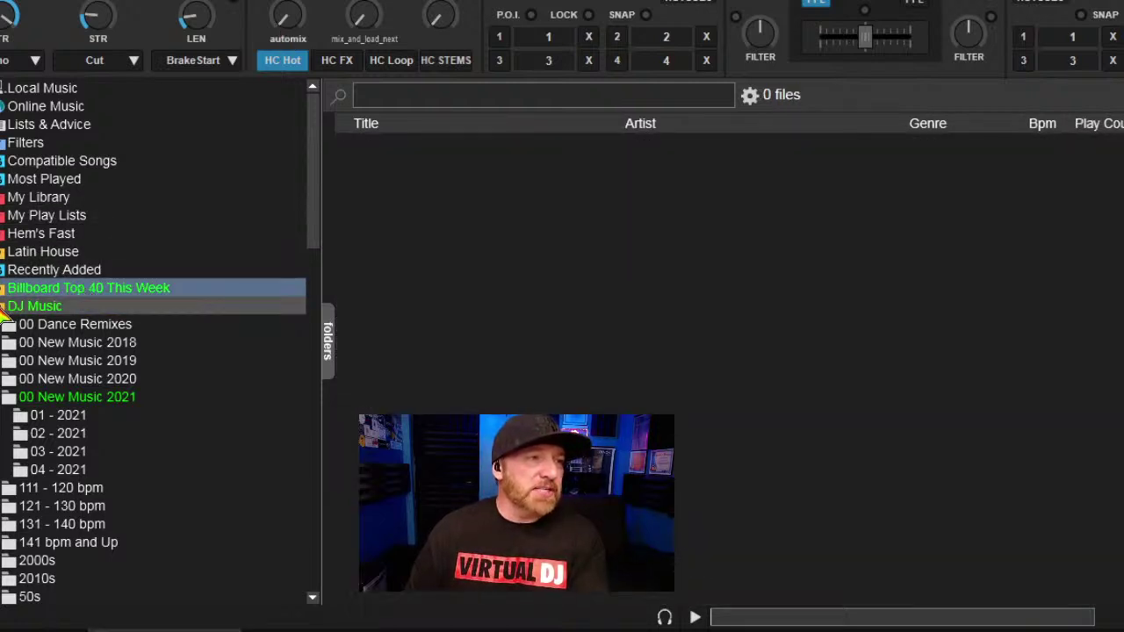
click(3, 306)
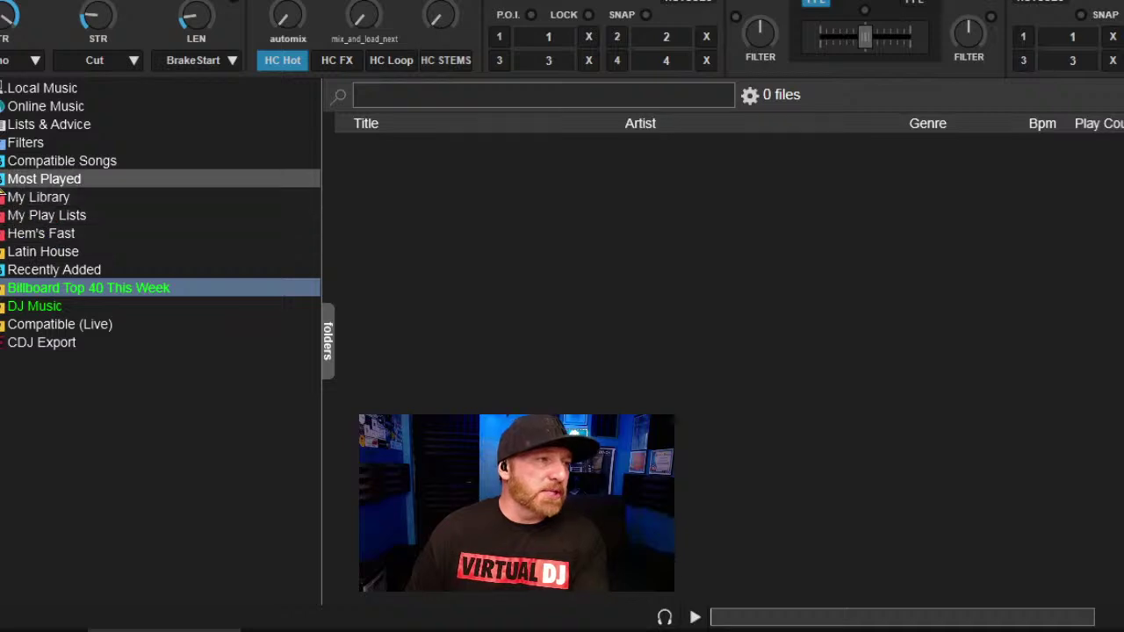
- Open the Billboard Top 40 This Week playlist among the Playlists in Lists & Advice
click(3, 124)
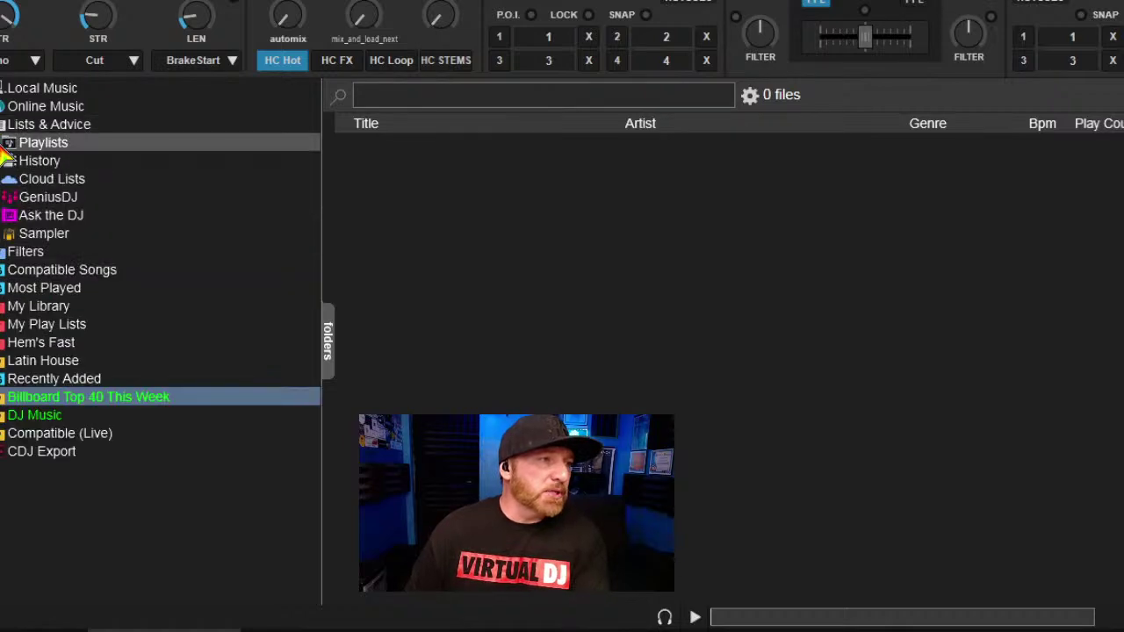
click(8, 142)
click(40, 164)
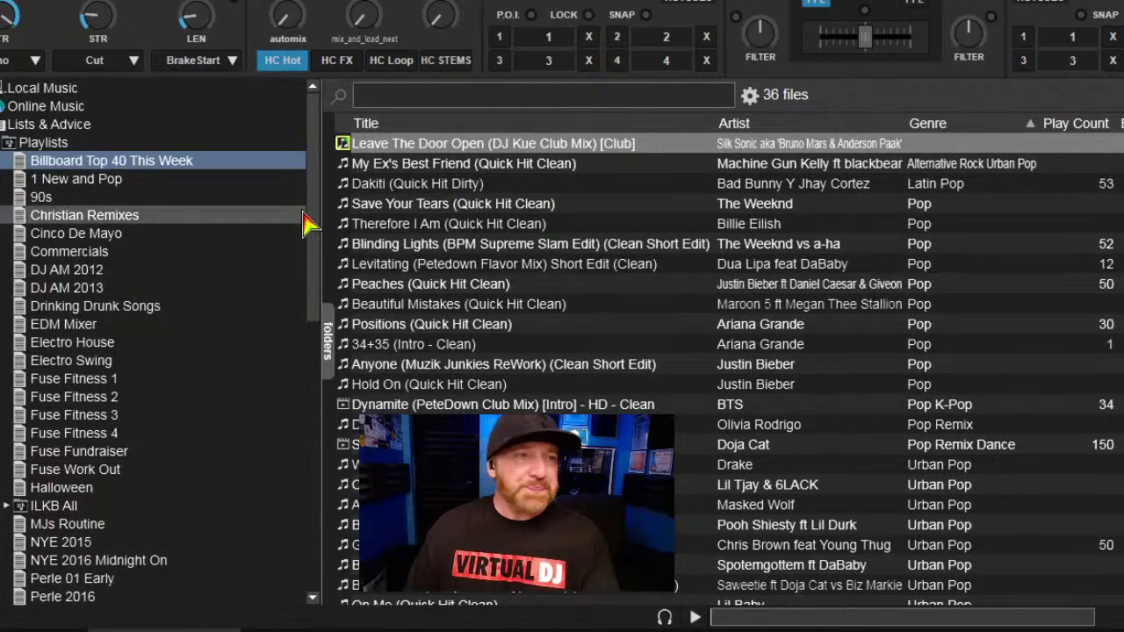
- Compare the playlist sorted by artist, by title and by genre
click(873, 125)
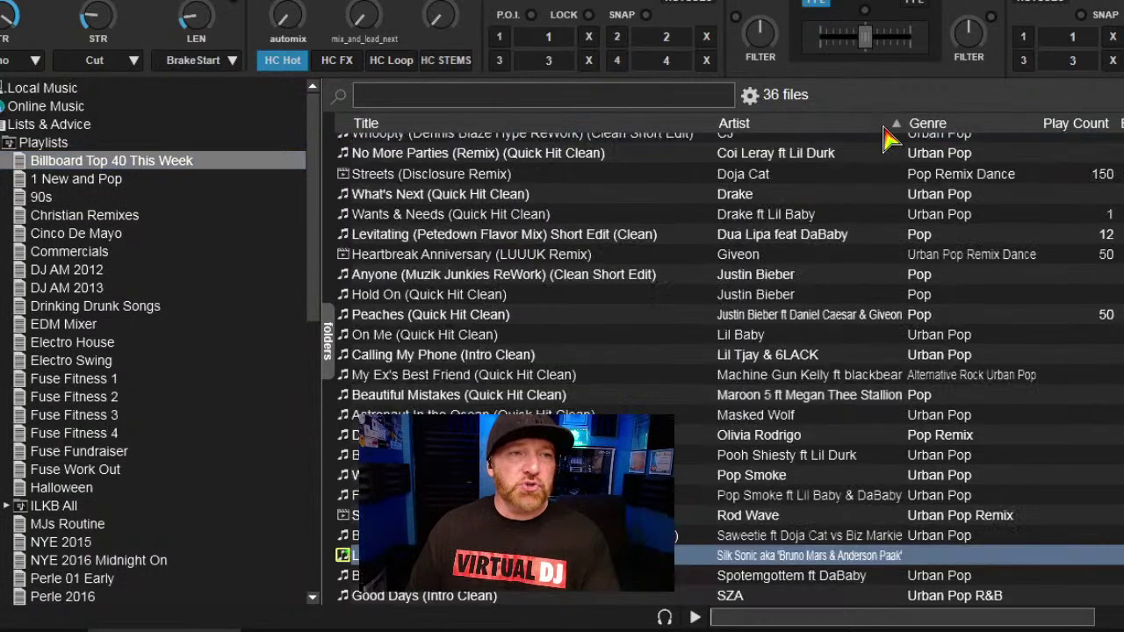
click(1113, 125)
click(1115, 125)
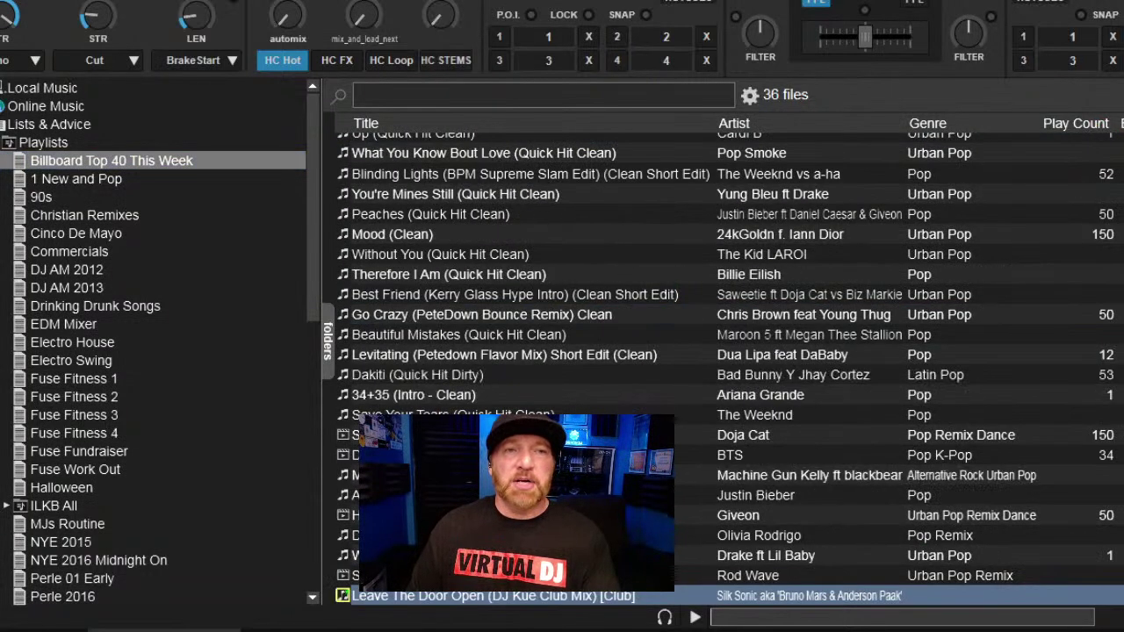
click(647, 125)
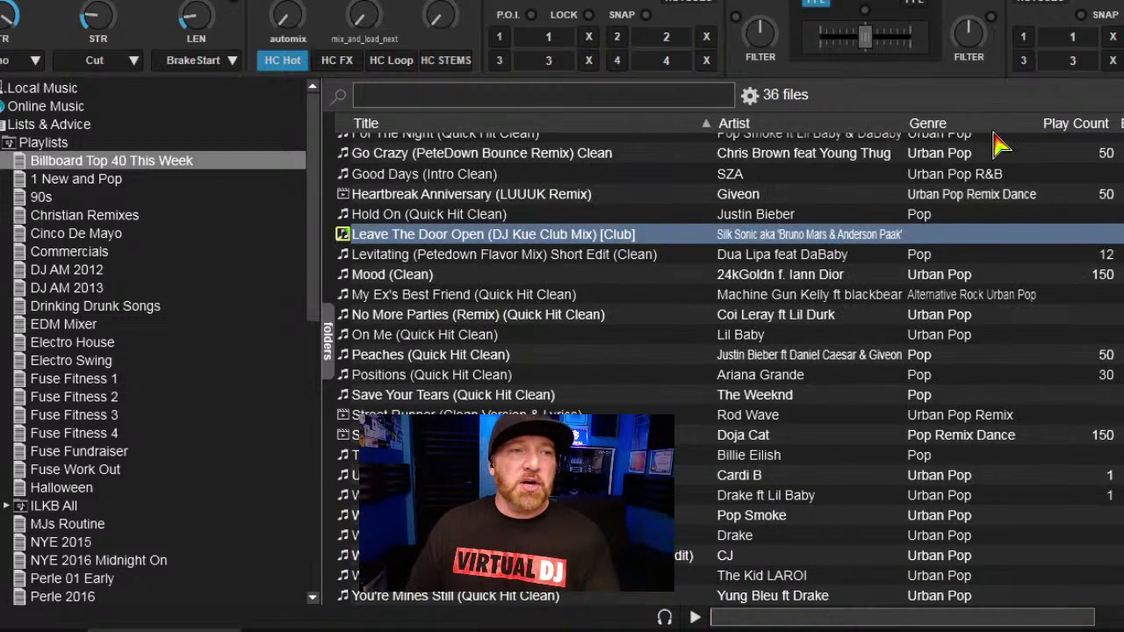
scroll(794, 298, up, 5)
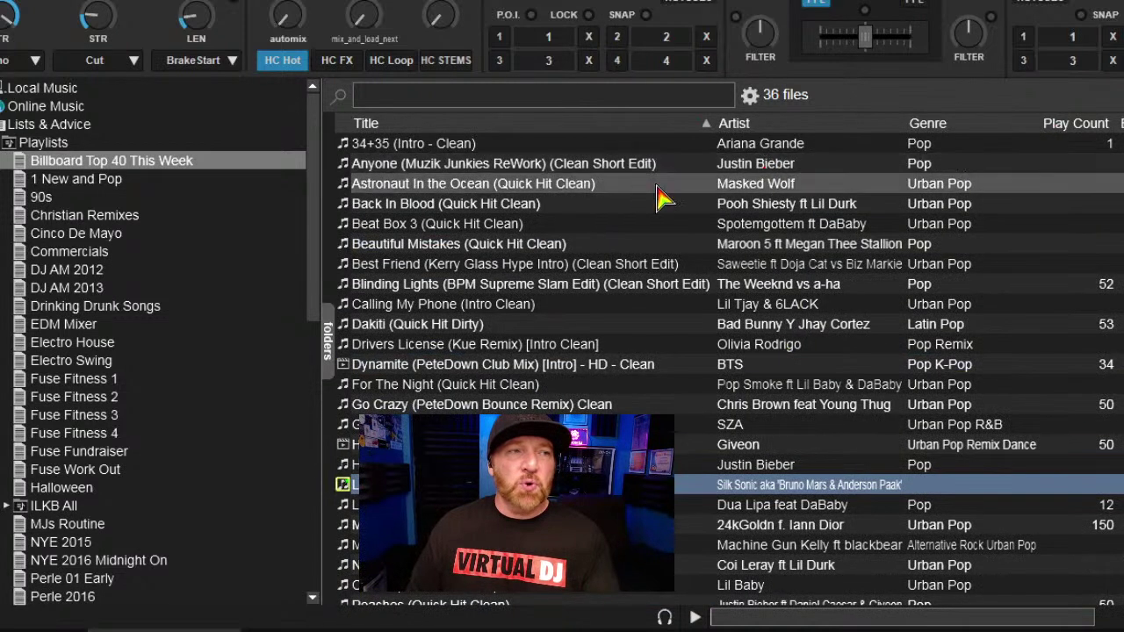
click(1050, 123)
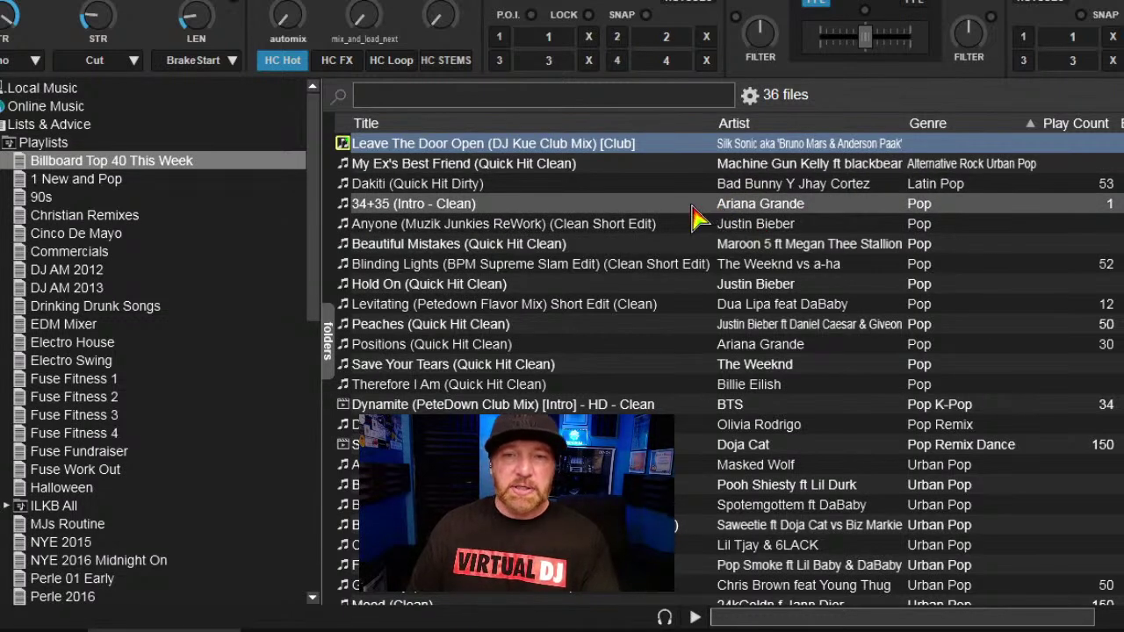
- Add the Order column to the playlist's song list
right_click(650, 124)
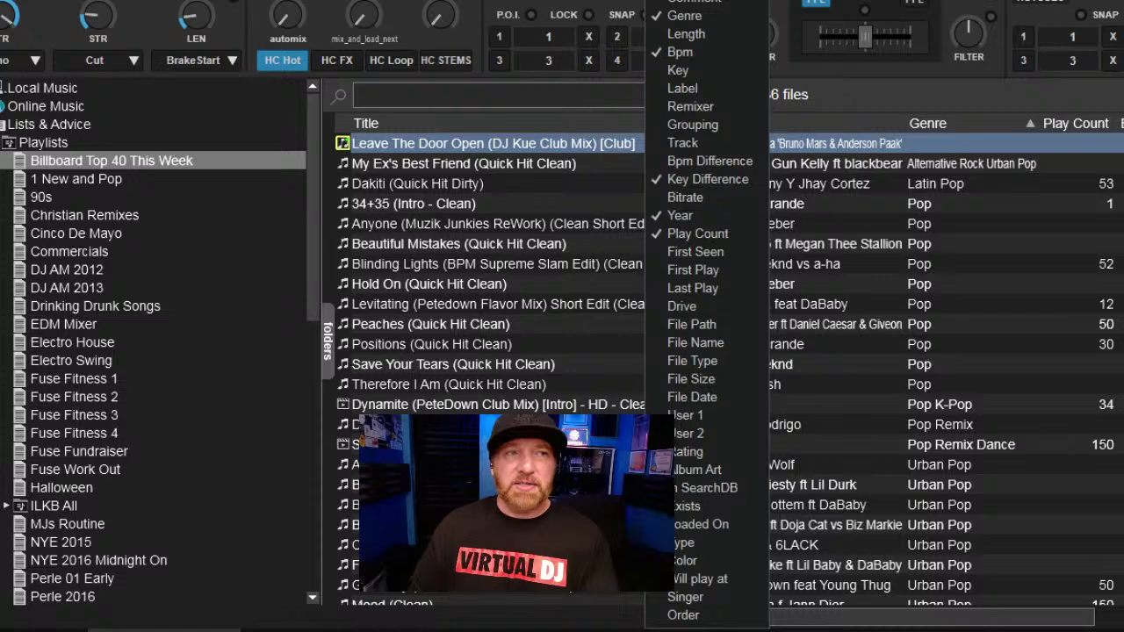
click(683, 614)
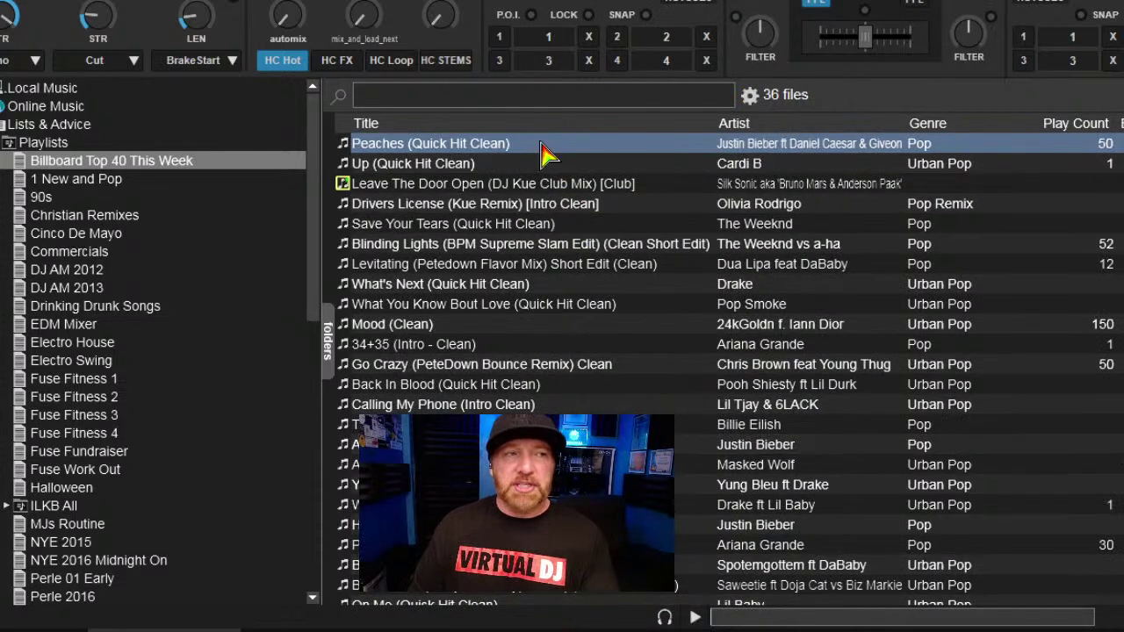
right_click(969, 125)
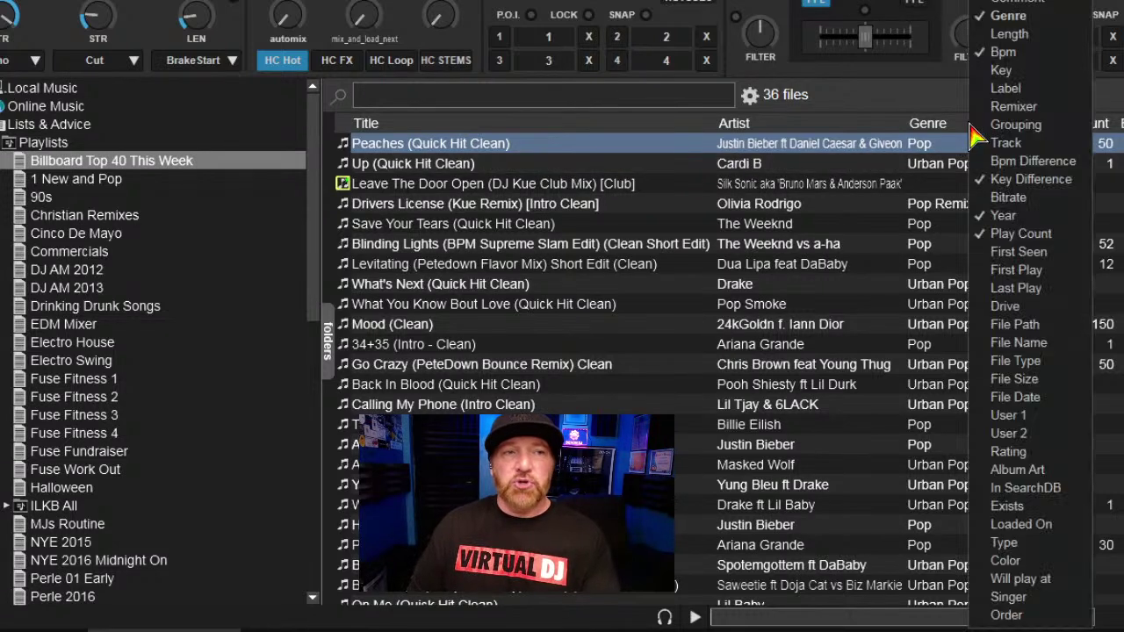
click(1008, 615)
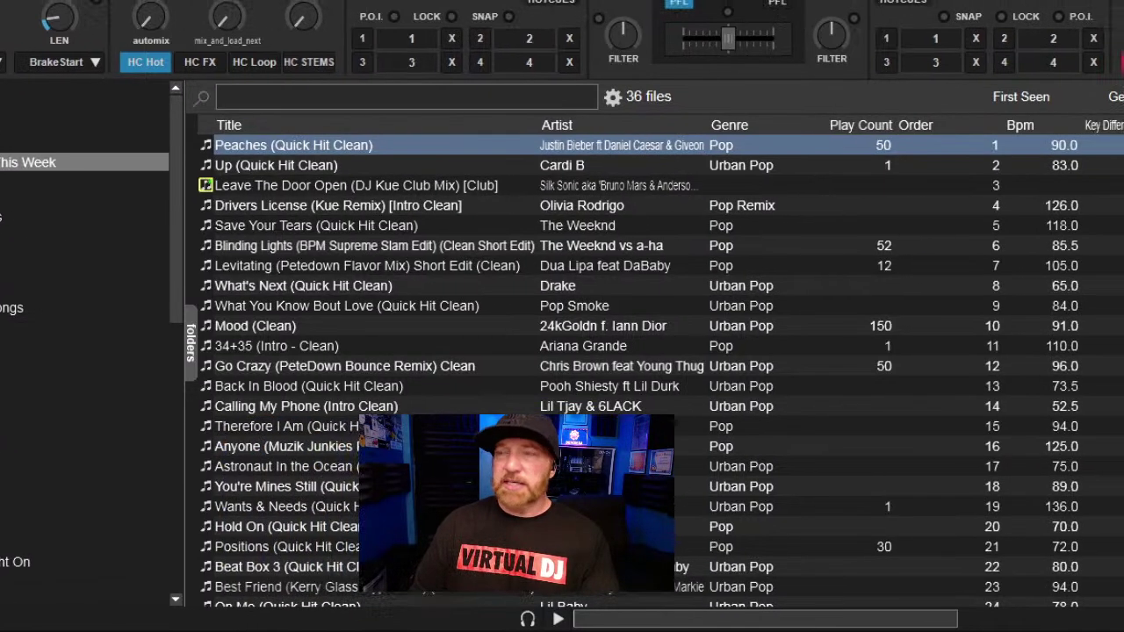
- Sort the songs by artist, and restore the playlist's chart sequence by sorting on Order
click(581, 128)
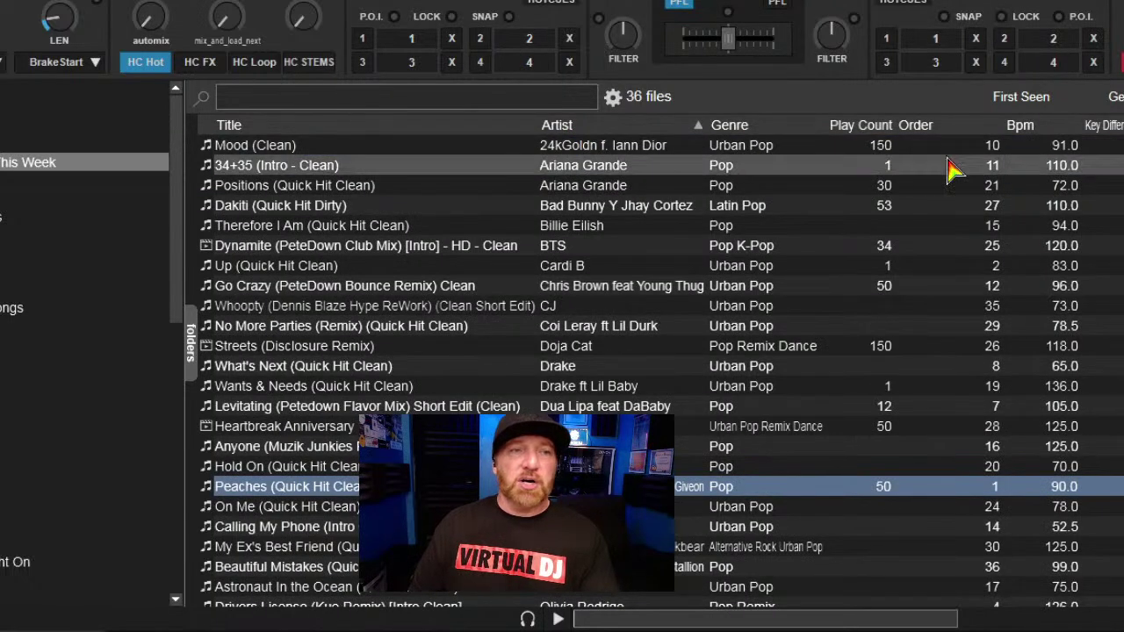
right_click(974, 145)
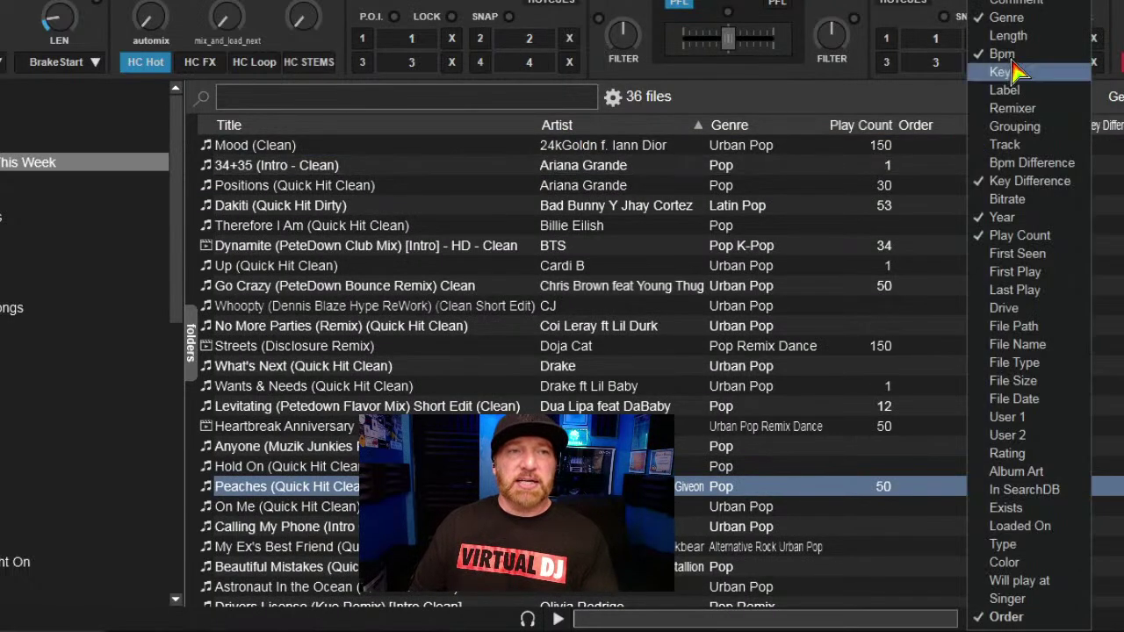
click(766, 207)
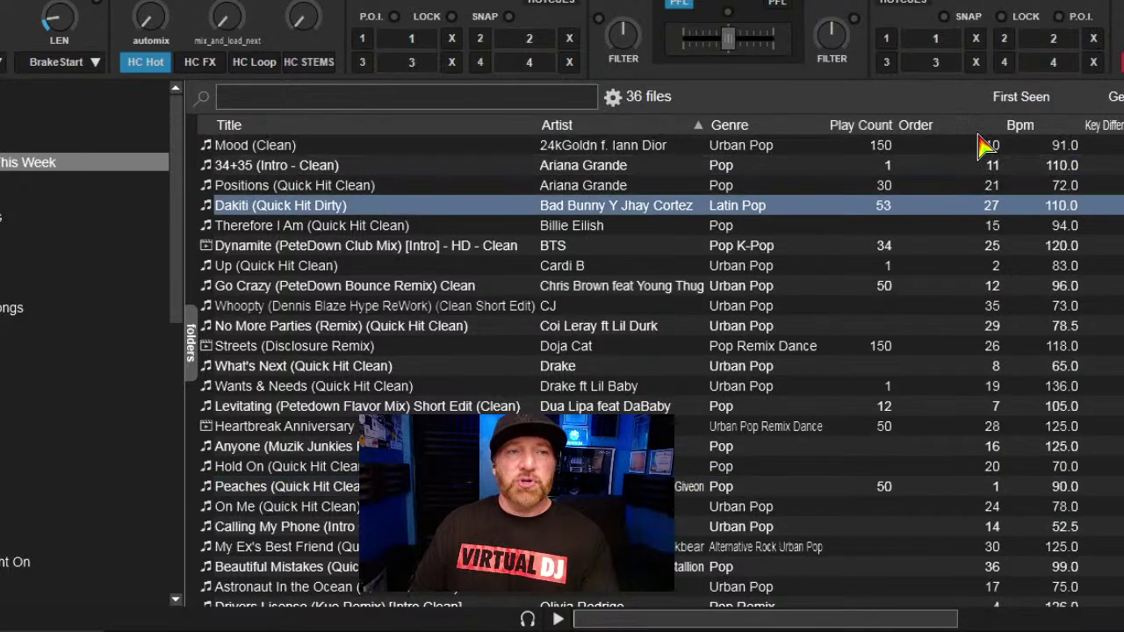
click(959, 128)
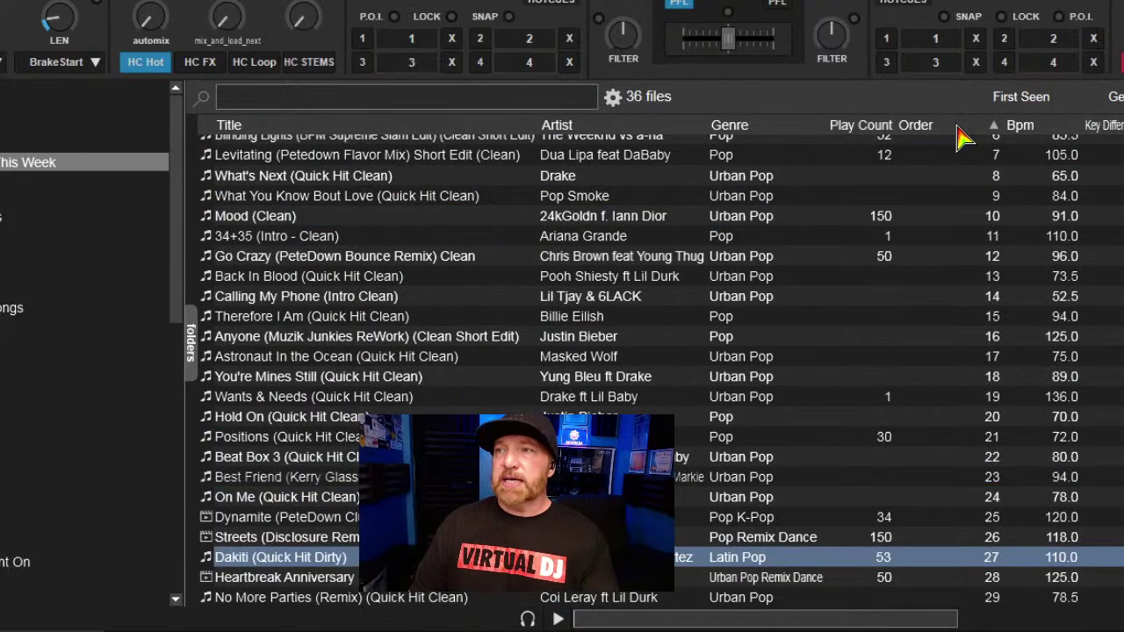
scroll(878, 332, up, 2)
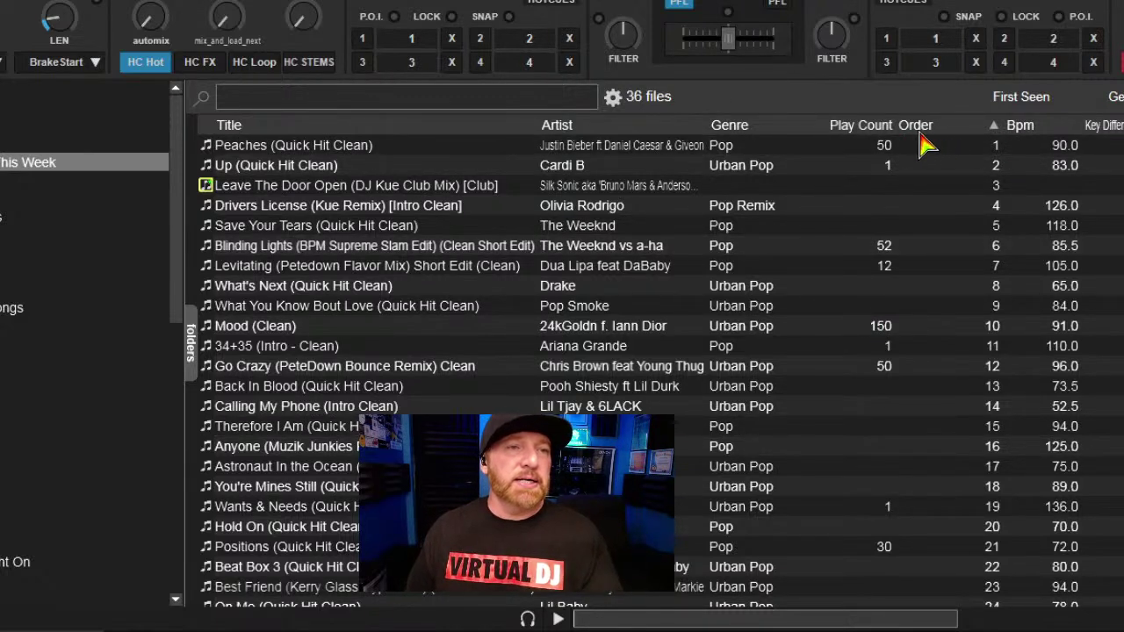
- Sort the playlist by play count from highest to lowest and collapse Lists & Advice
click(878, 127)
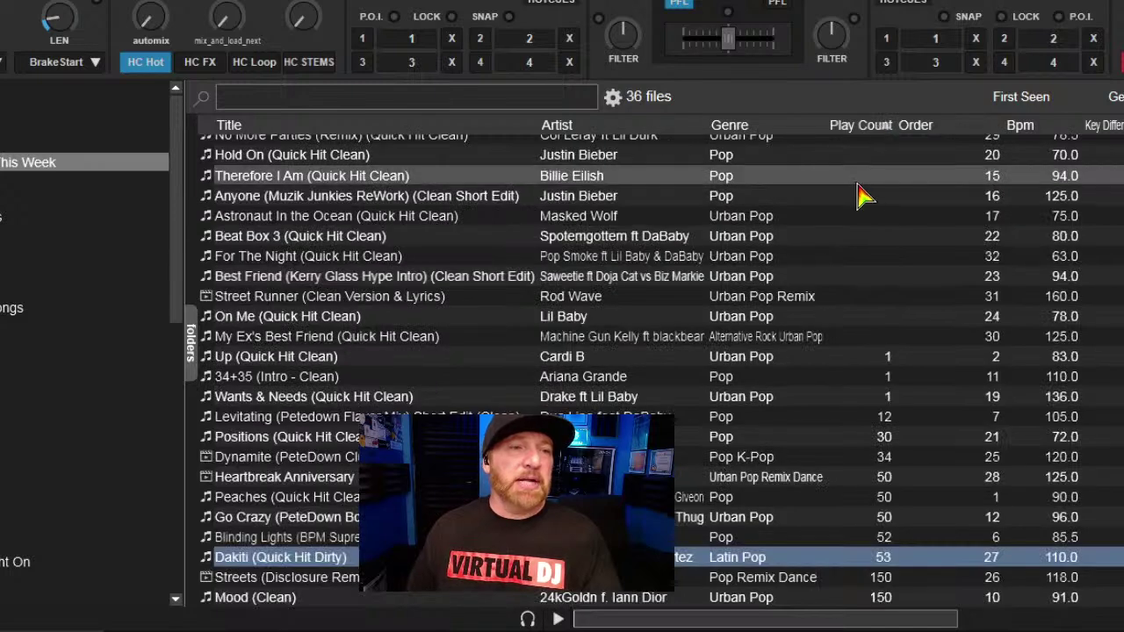
click(864, 128)
scroll(859, 237, up, 1)
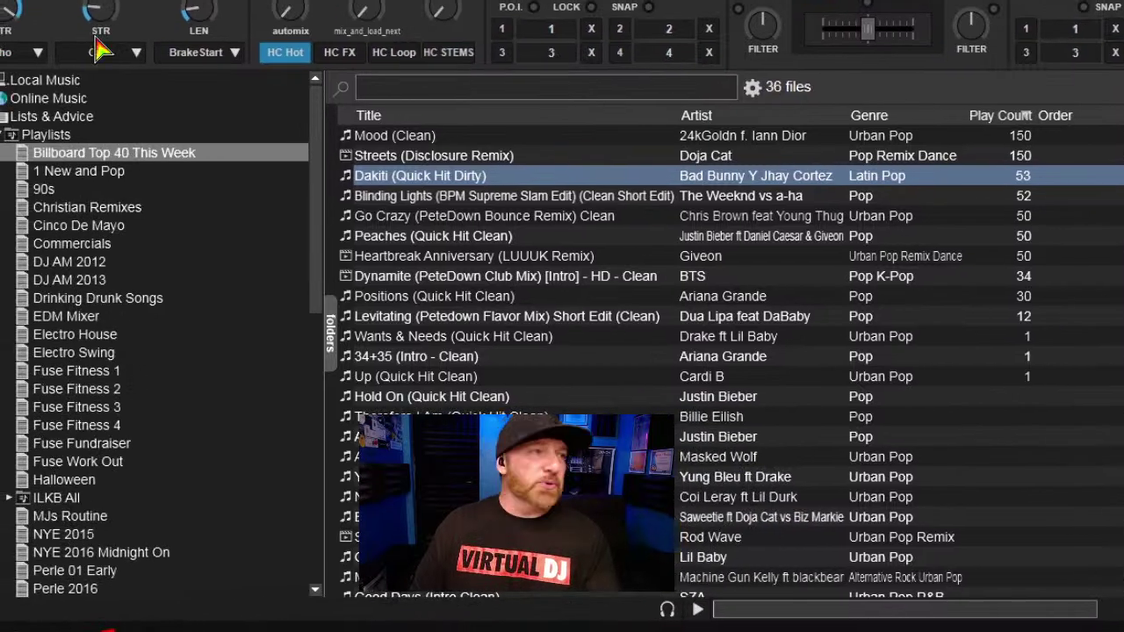
click(51, 116)
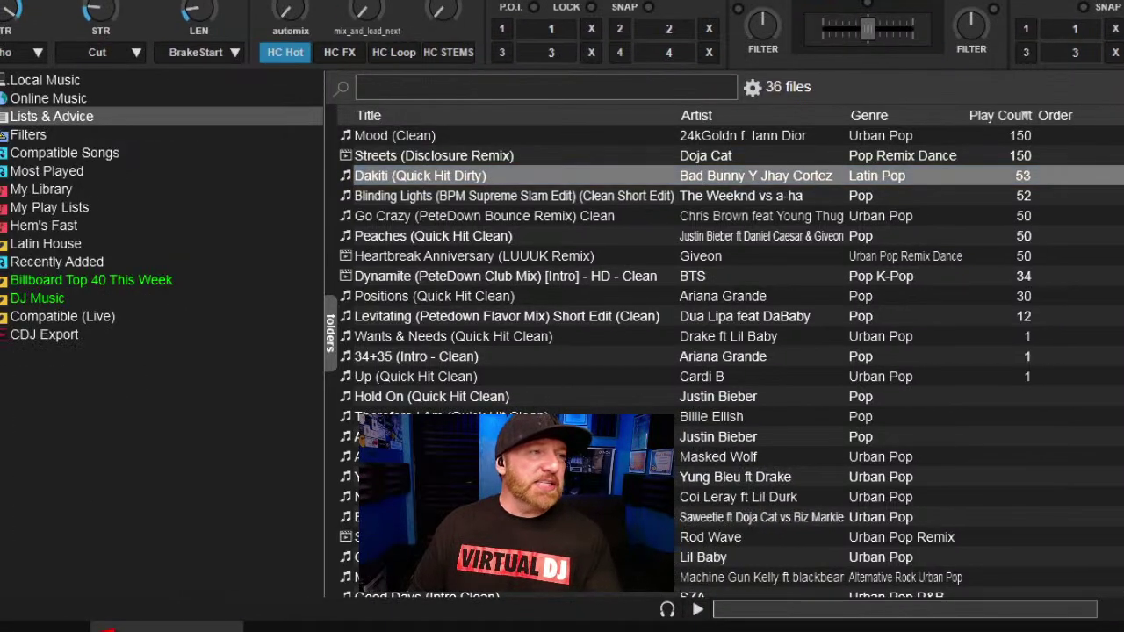
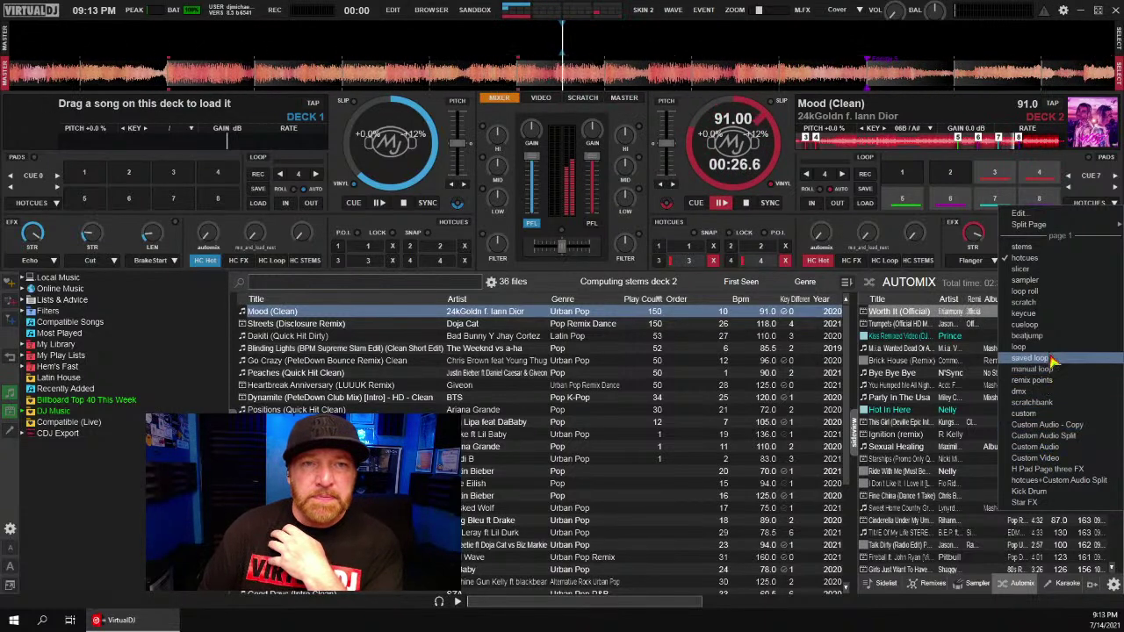
- Switch deck 2's pads to the stems page and stop the track playing on that deck
click(1044, 248)
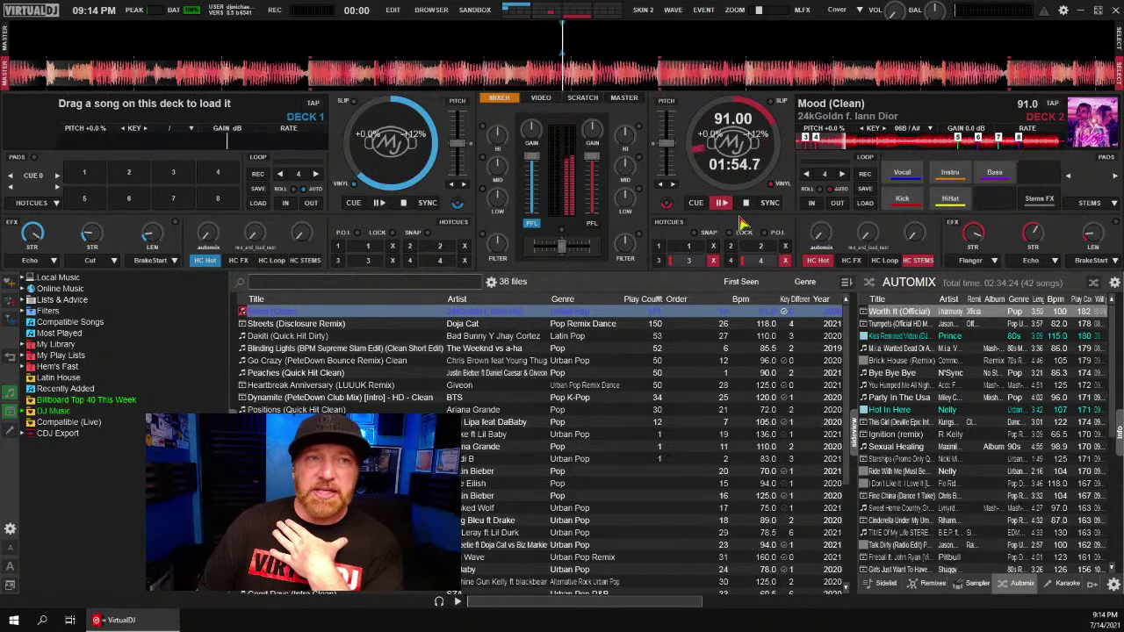
click(745, 203)
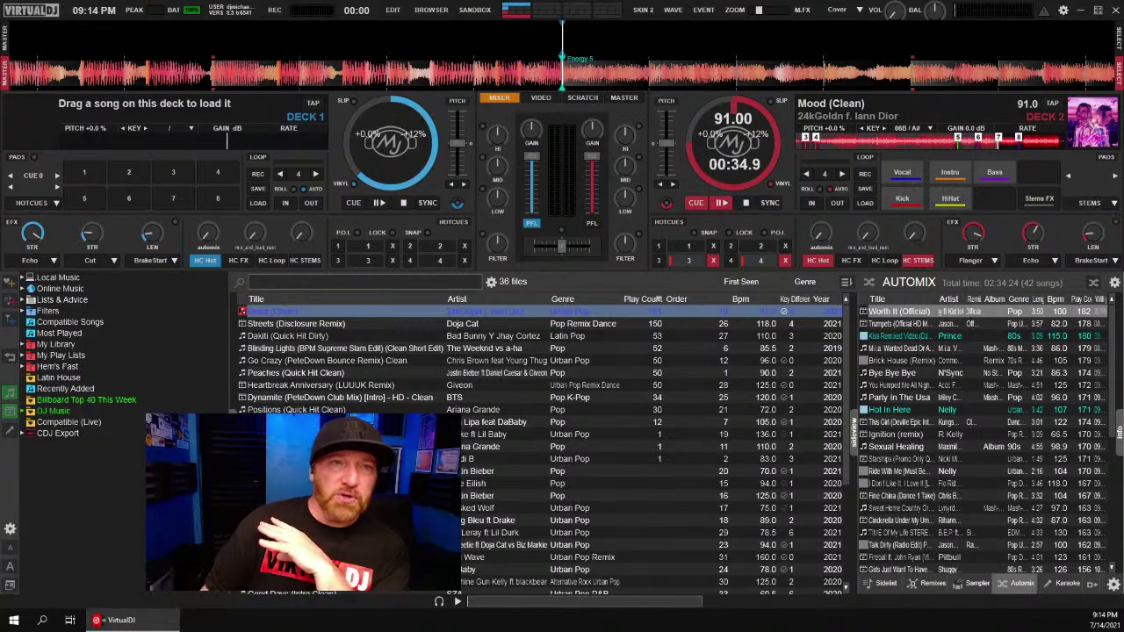
- Review the list of available pad pages in the Pads Editor for deck 2, and close the editor
click(1116, 208)
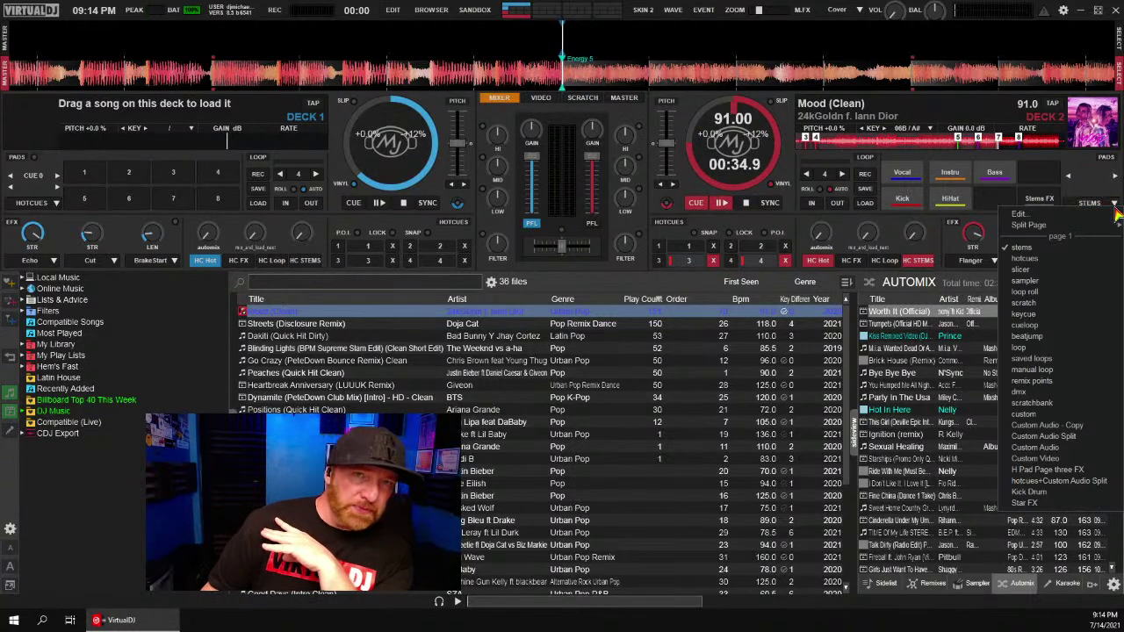
click(1061, 215)
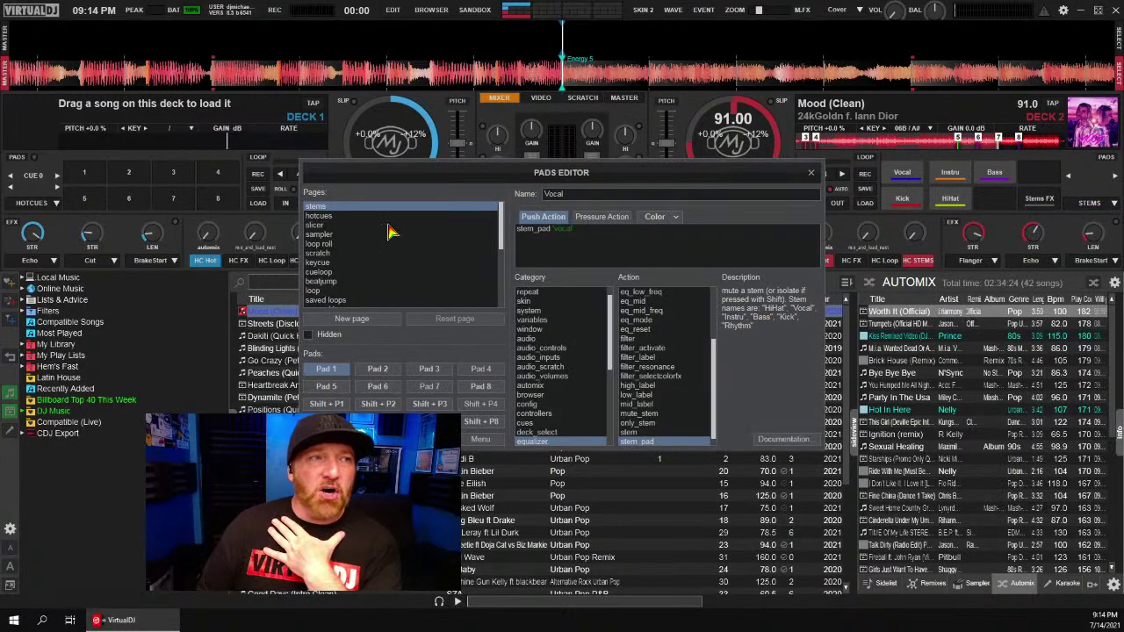
scroll(390, 232, down, 2)
scroll(391, 233, up, 3)
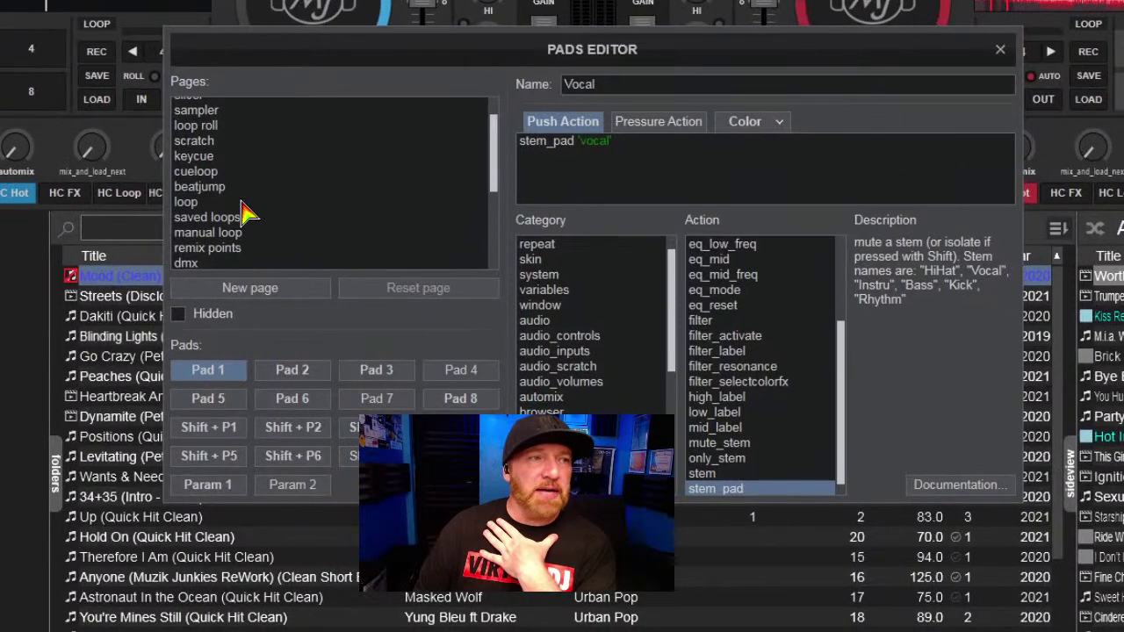
scroll(251, 219, up, 1)
scroll(249, 217, down, 5)
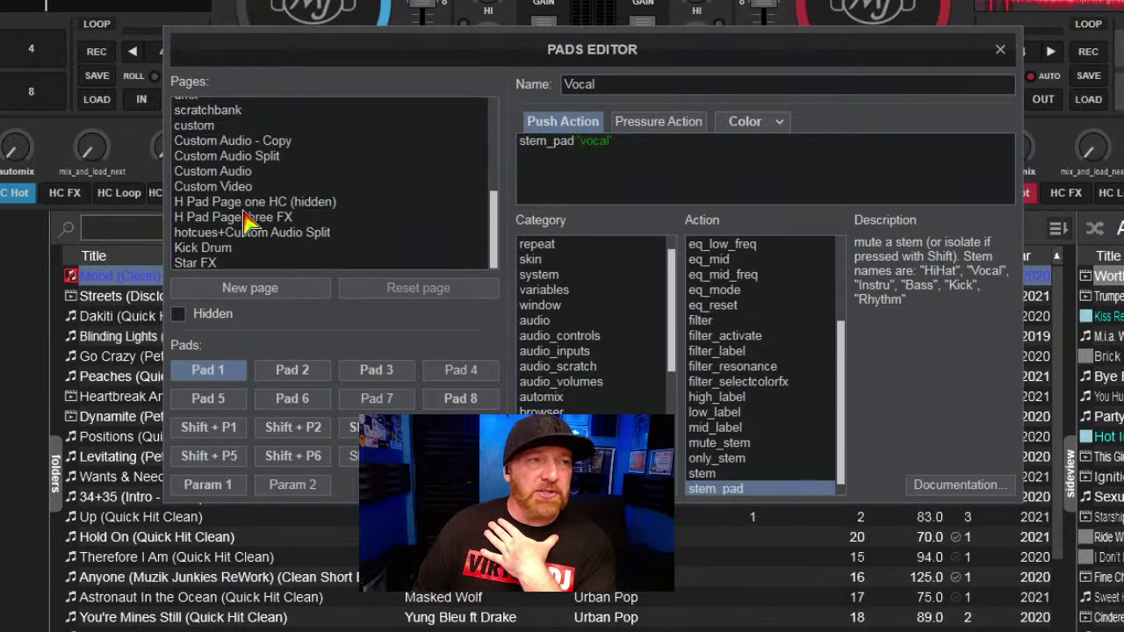
scroll(249, 232, up, 2)
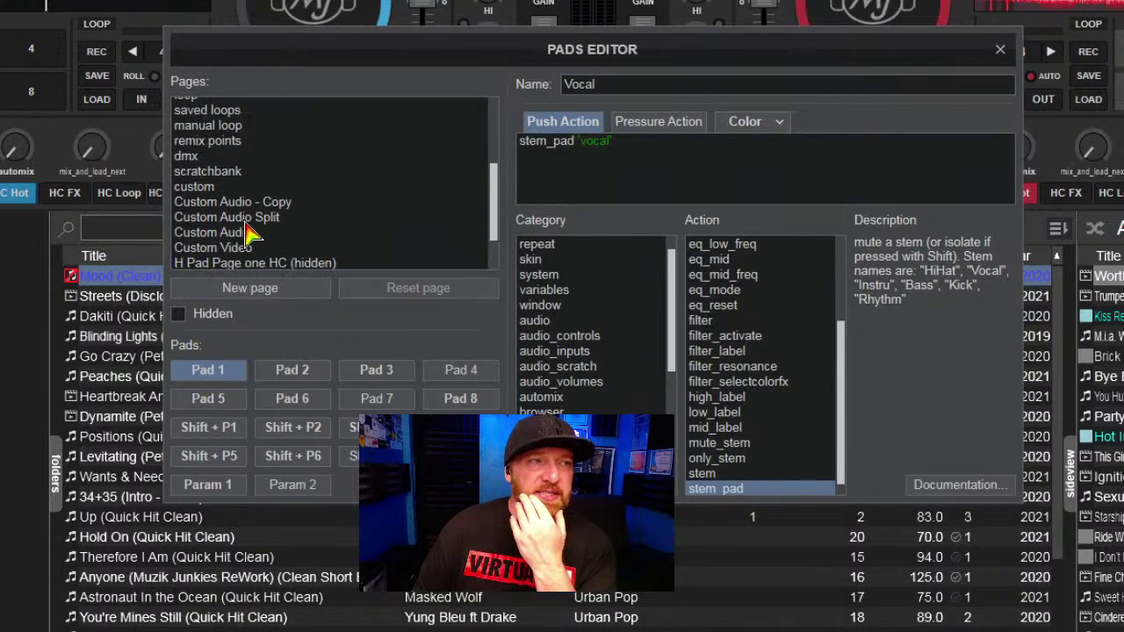
scroll(250, 232, up, 3)
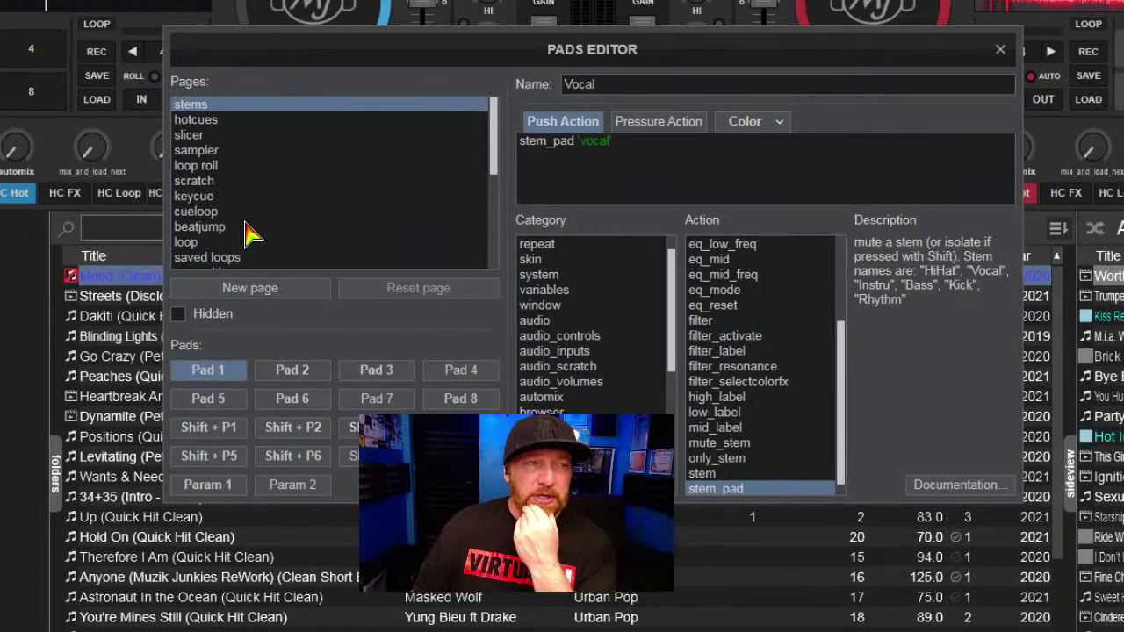
click(1000, 49)
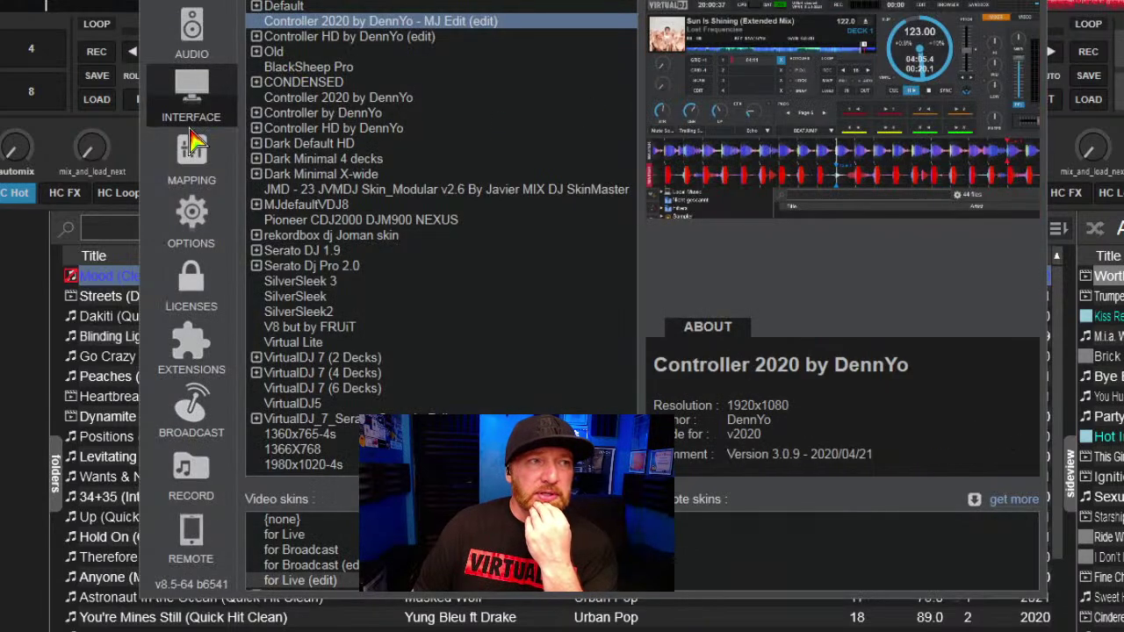
- Show the Denon DJ MC7000 controller's mapping in the settings, and move the settings window so the mapping name is in view
click(186, 172)
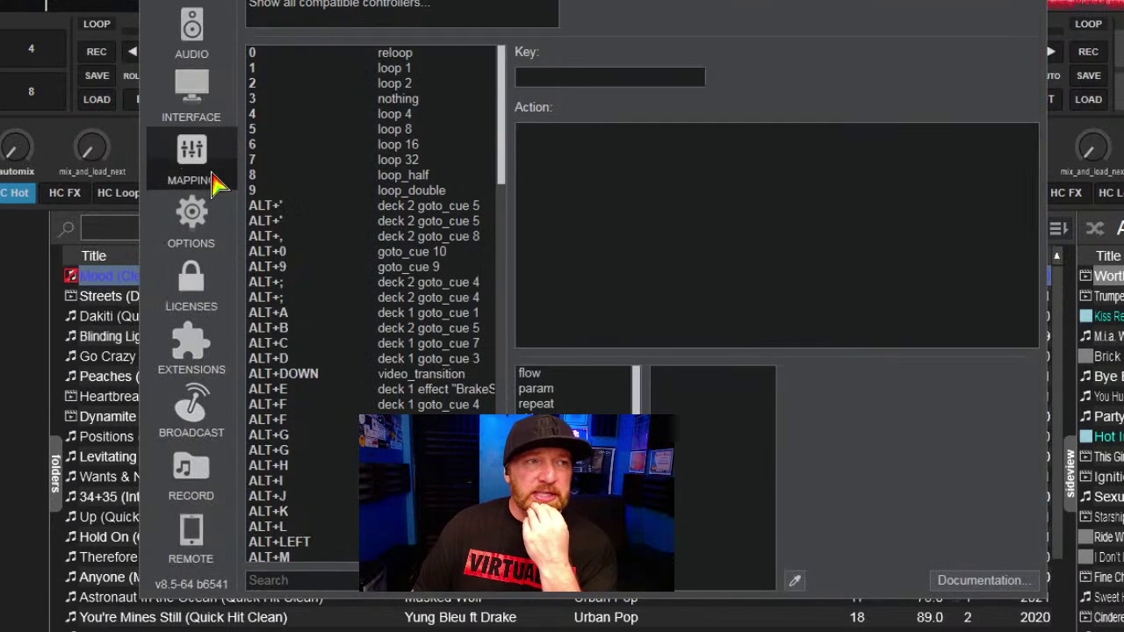
click(417, 8)
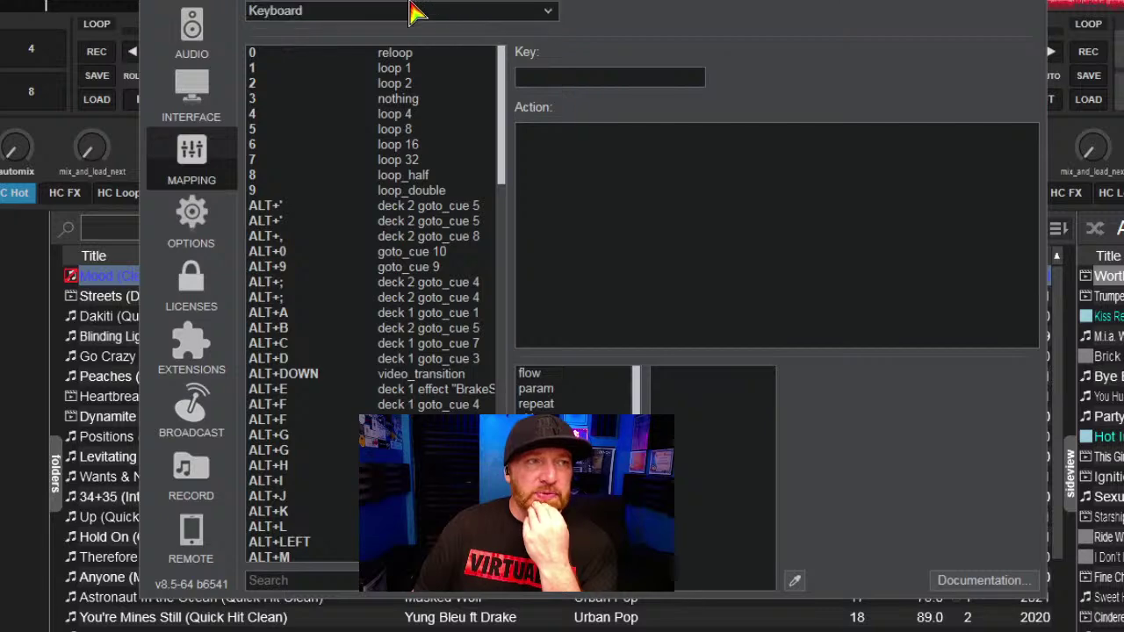
click(550, 12)
scroll(389, 369, down, 9)
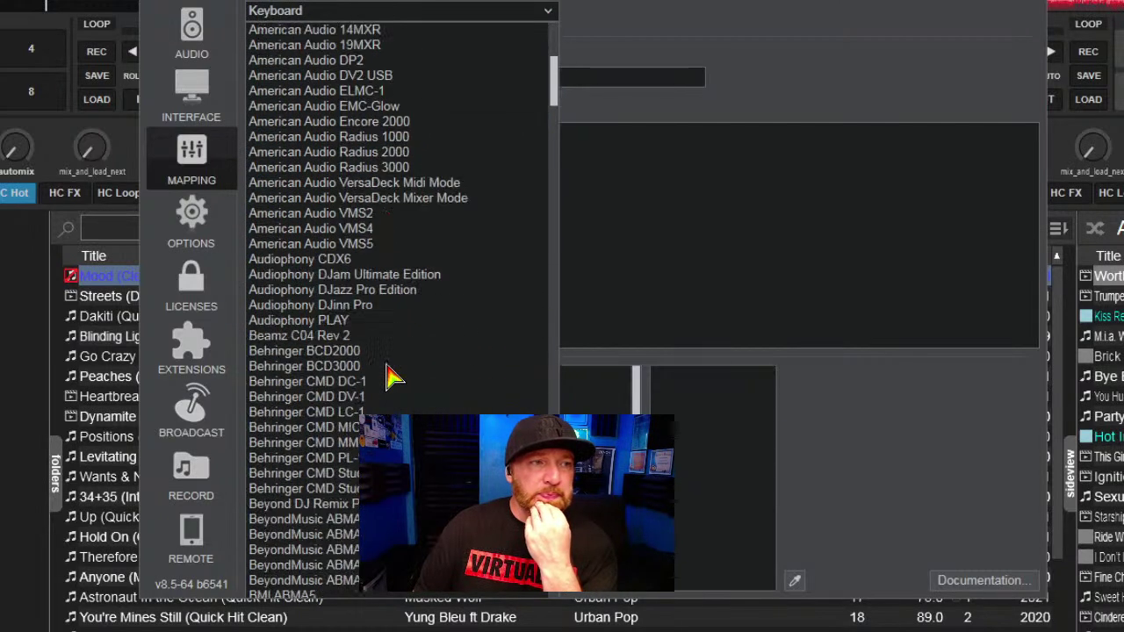
scroll(389, 375, down, 15)
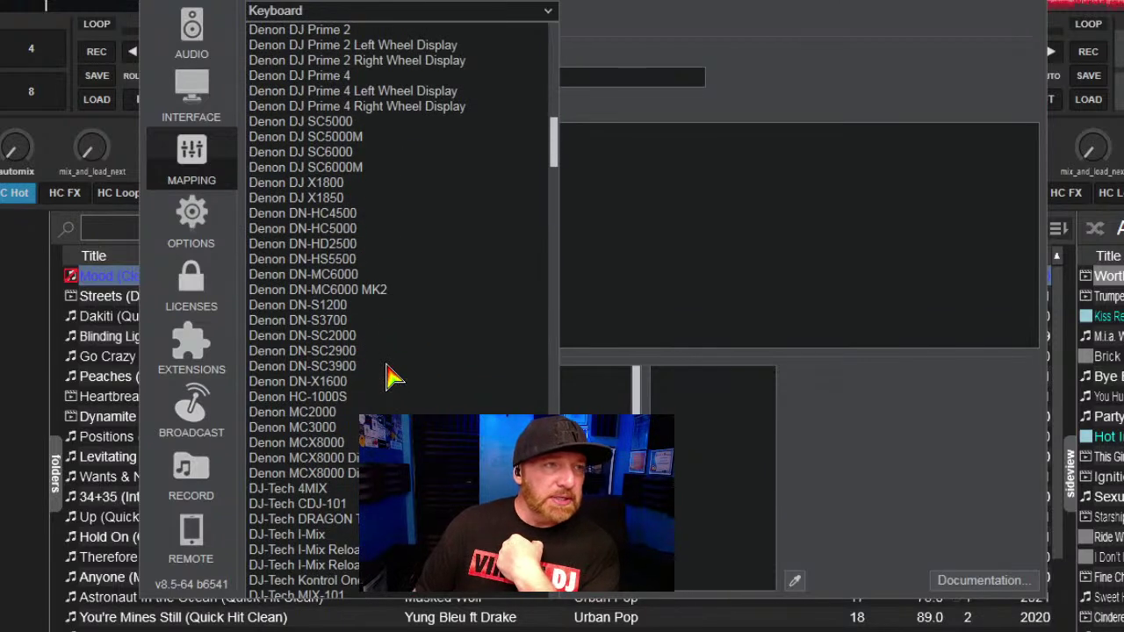
scroll(388, 377, up, 10)
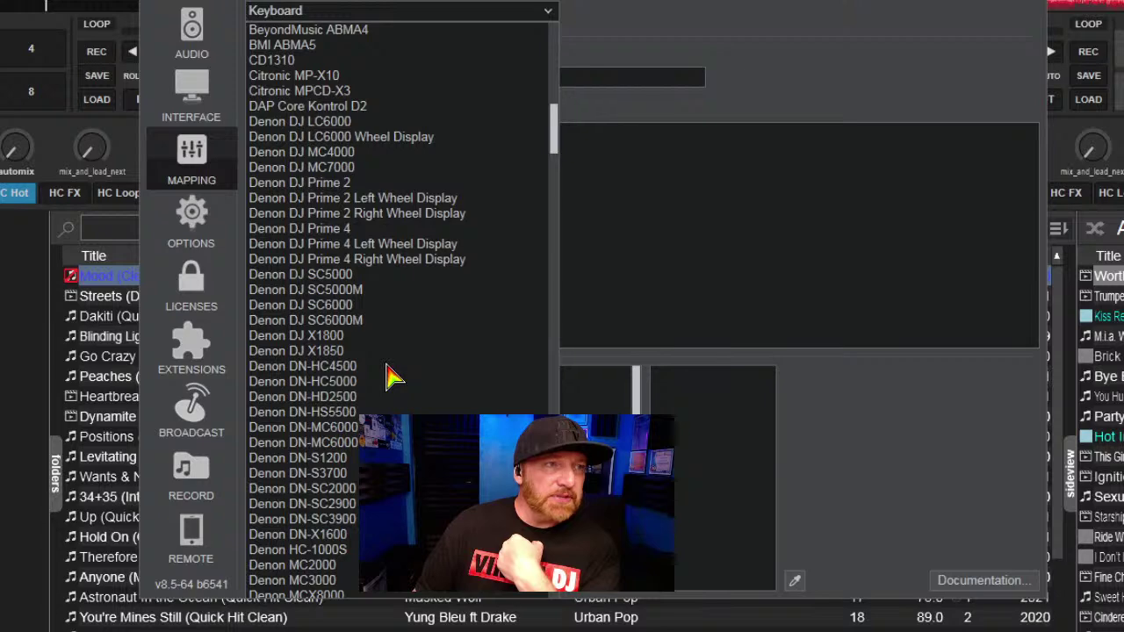
click(332, 167)
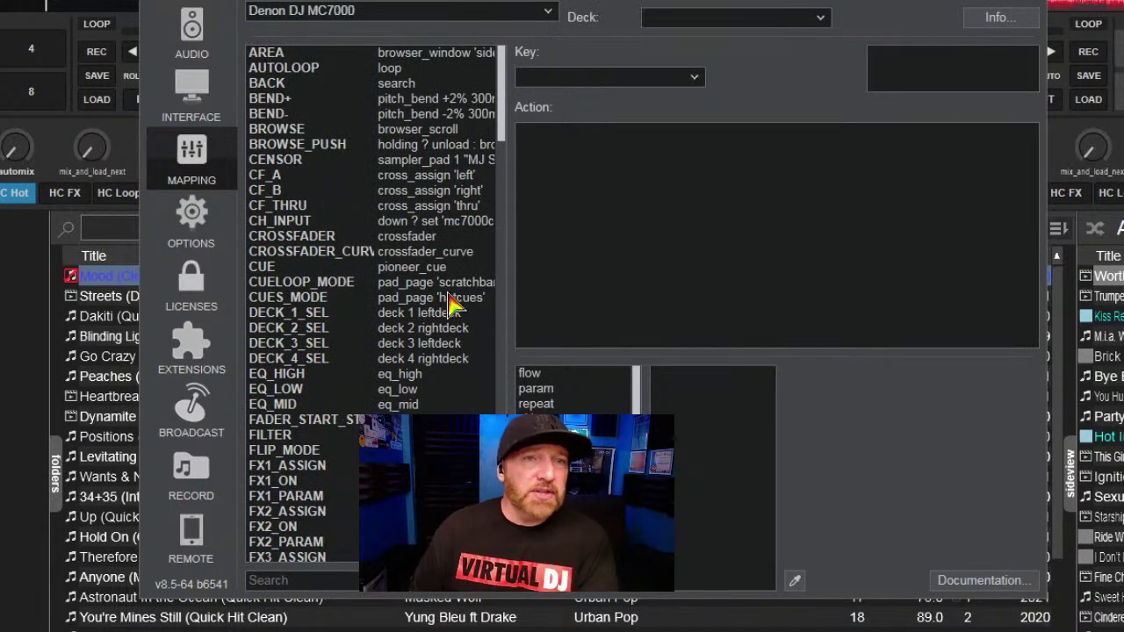
drag(452, 303, 348, 338)
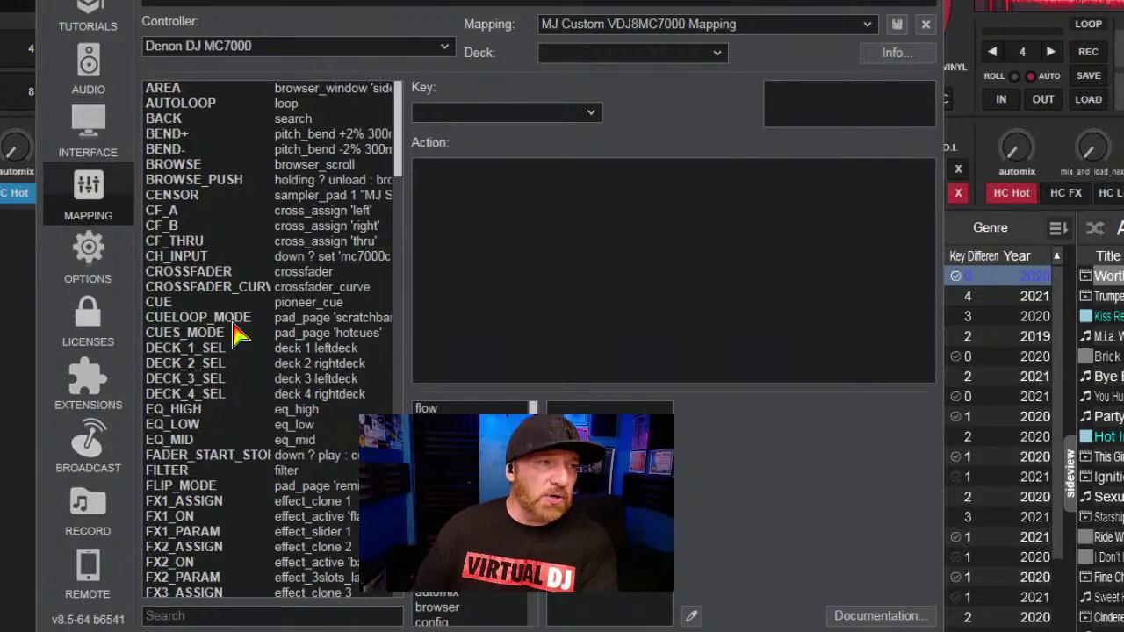
- Find the pad entries in the MC7000 mapping and inspect the action assigned to PAD7
scroll(237, 334, down, 10)
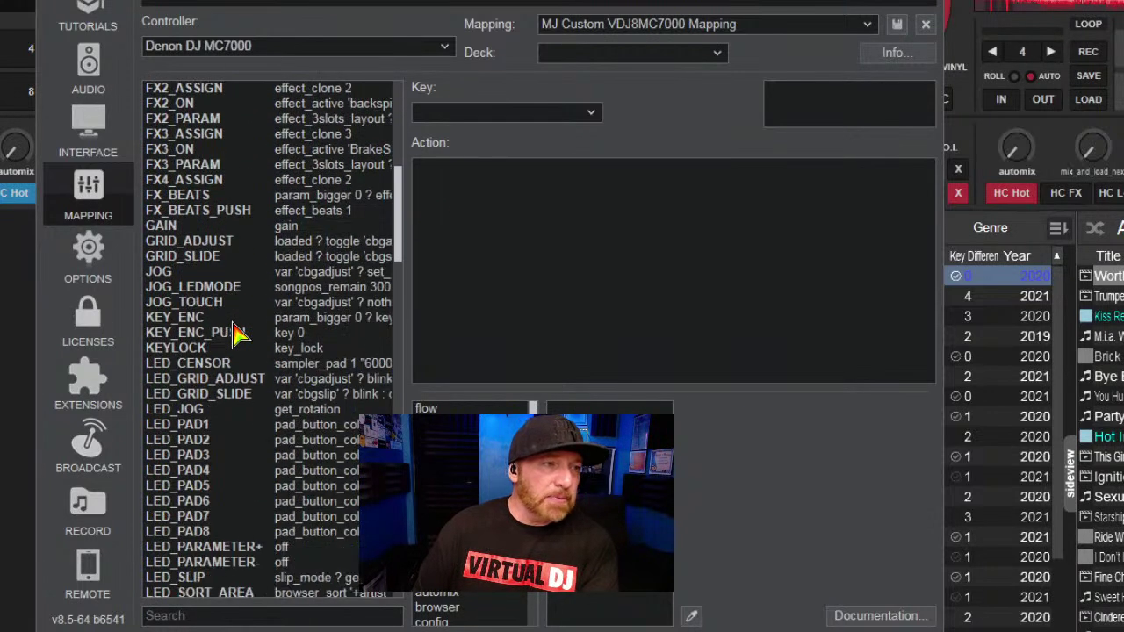
scroll(237, 334, down, 6)
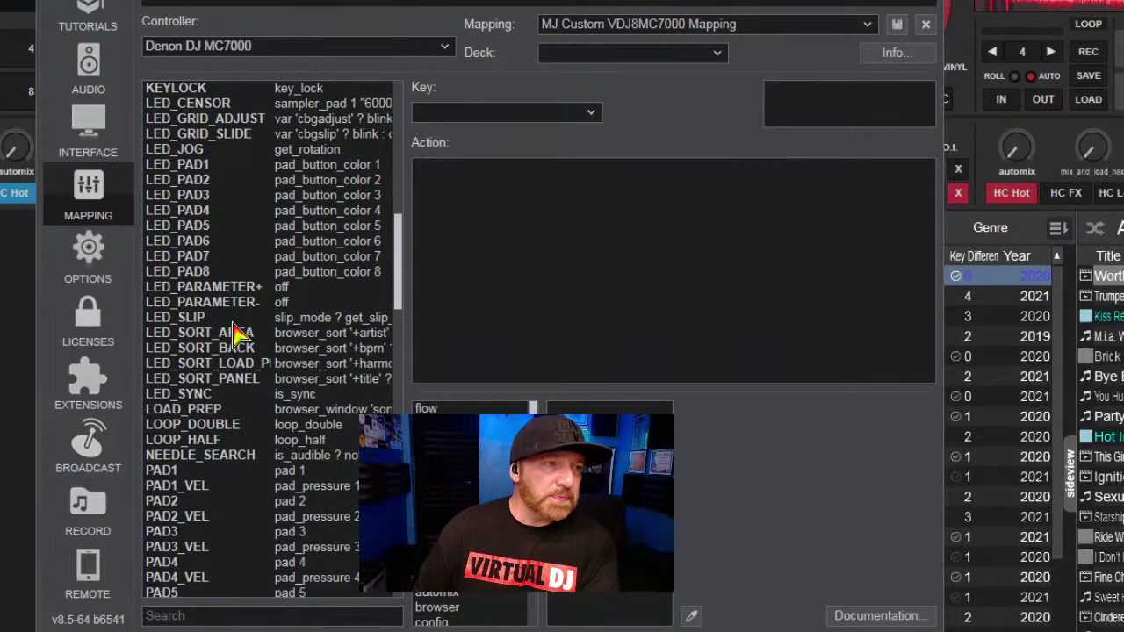
scroll(237, 334, down, 5)
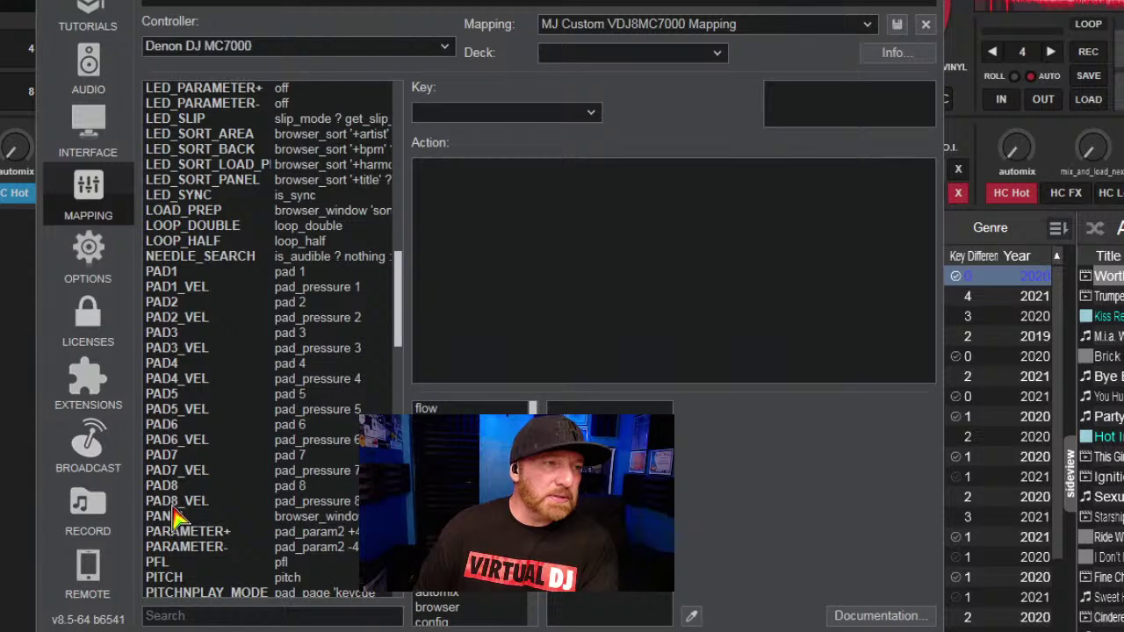
click(175, 462)
scroll(175, 472, down, 5)
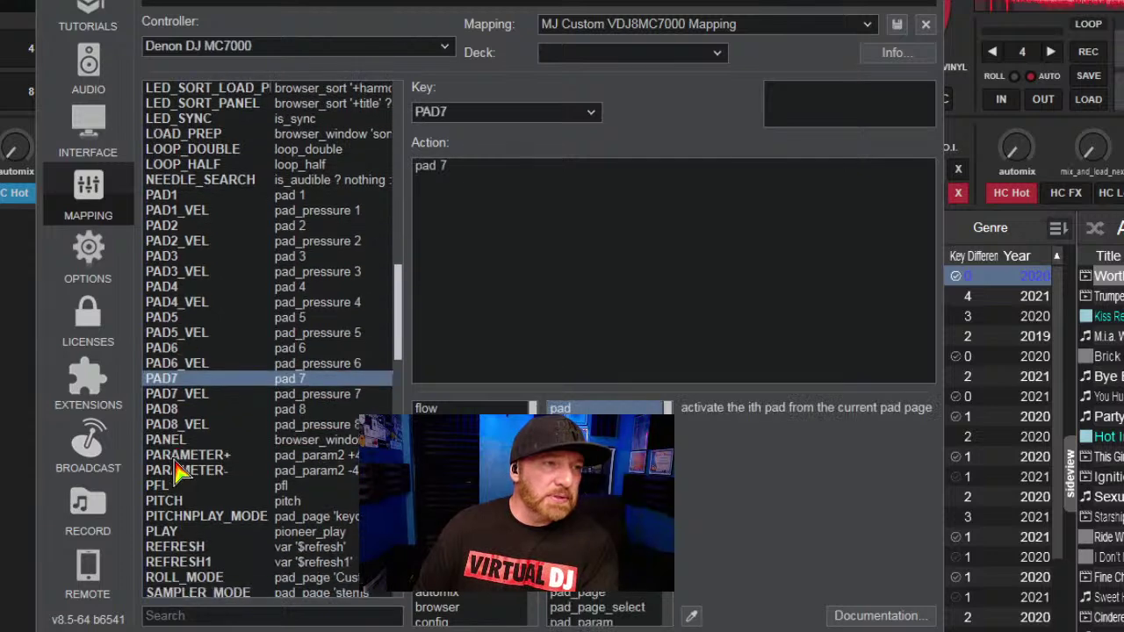
- Find the shifted pad entries in the MC7000 mapping and inspect the action assigned to SHIFT_PAD8
scroll(176, 472, down, 5)
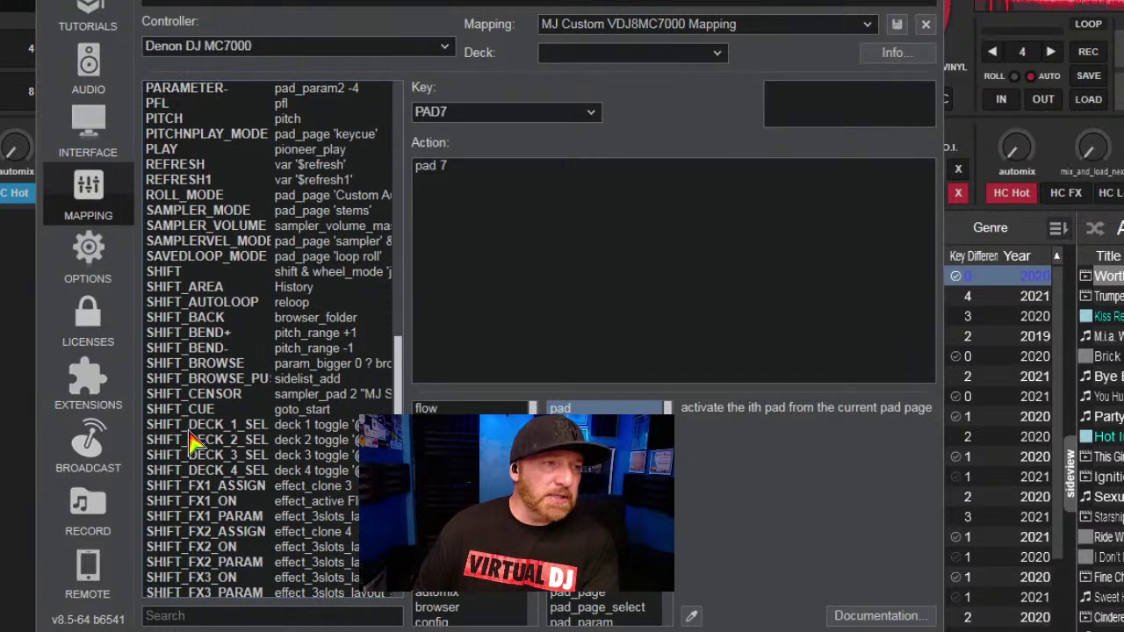
scroll(193, 443, down, 10)
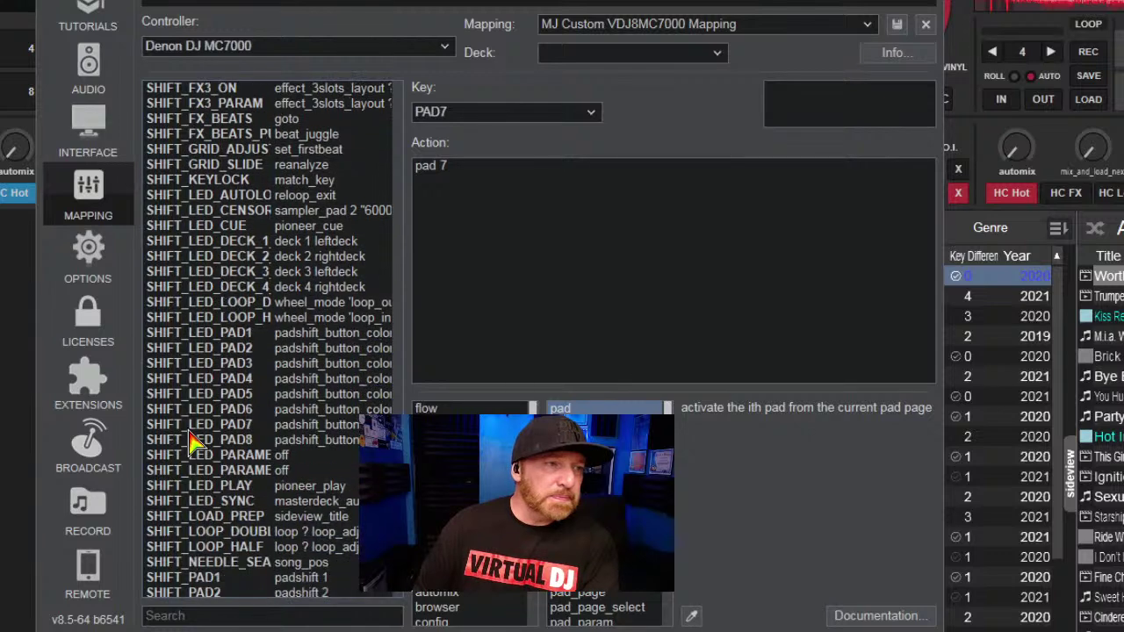
scroll(191, 443, down, 6)
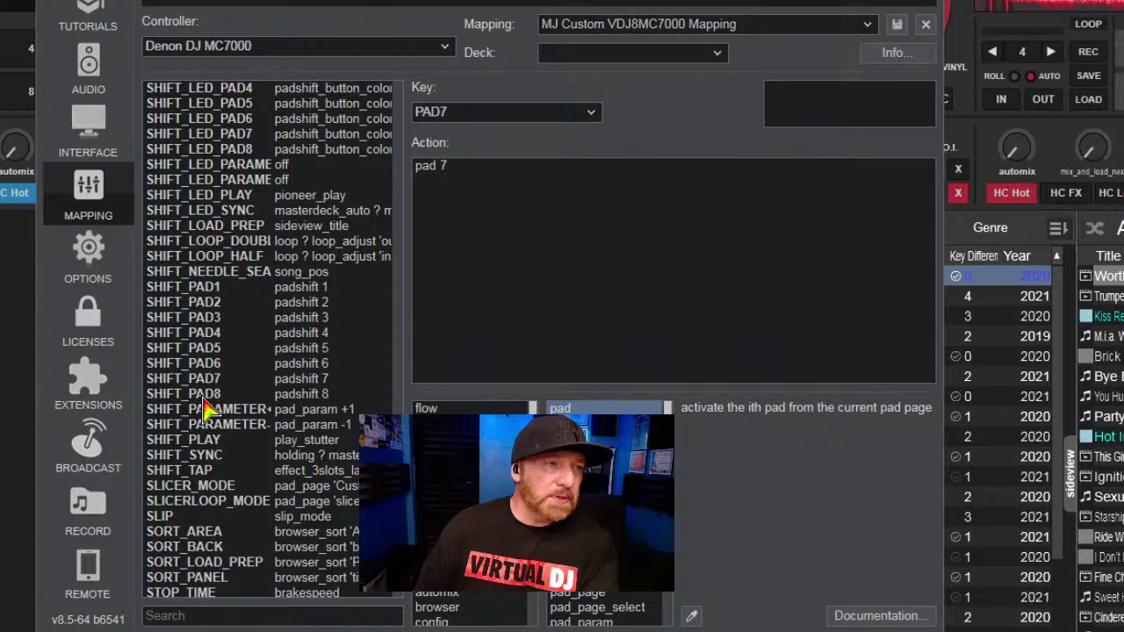
click(204, 395)
scroll(205, 411, down, 2)
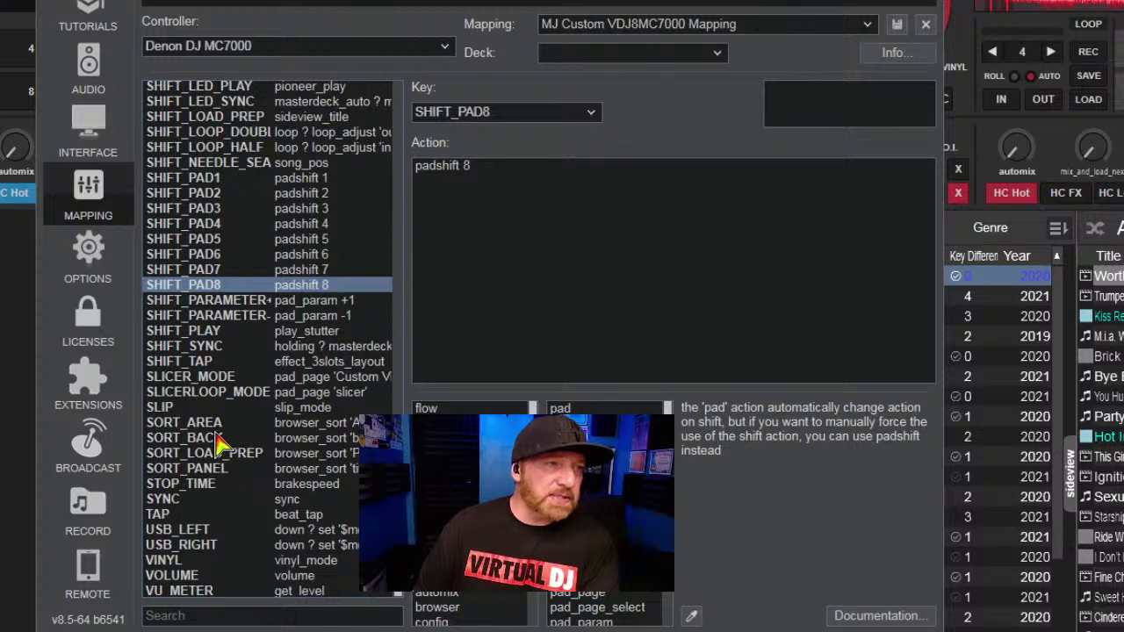
- Find the pad LED entries in the MC7000 mapping and inspect the action and description for LED_PAD2
scroll(222, 446, up, 15)
scroll(222, 446, down, 3)
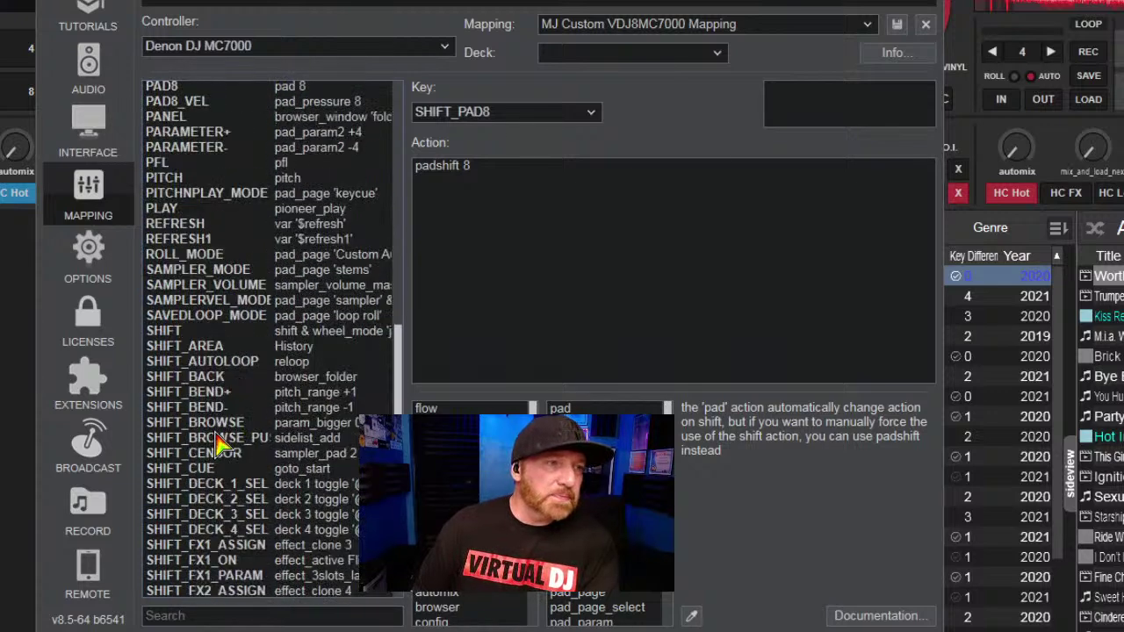
scroll(221, 446, up, 1)
scroll(221, 446, up, 5)
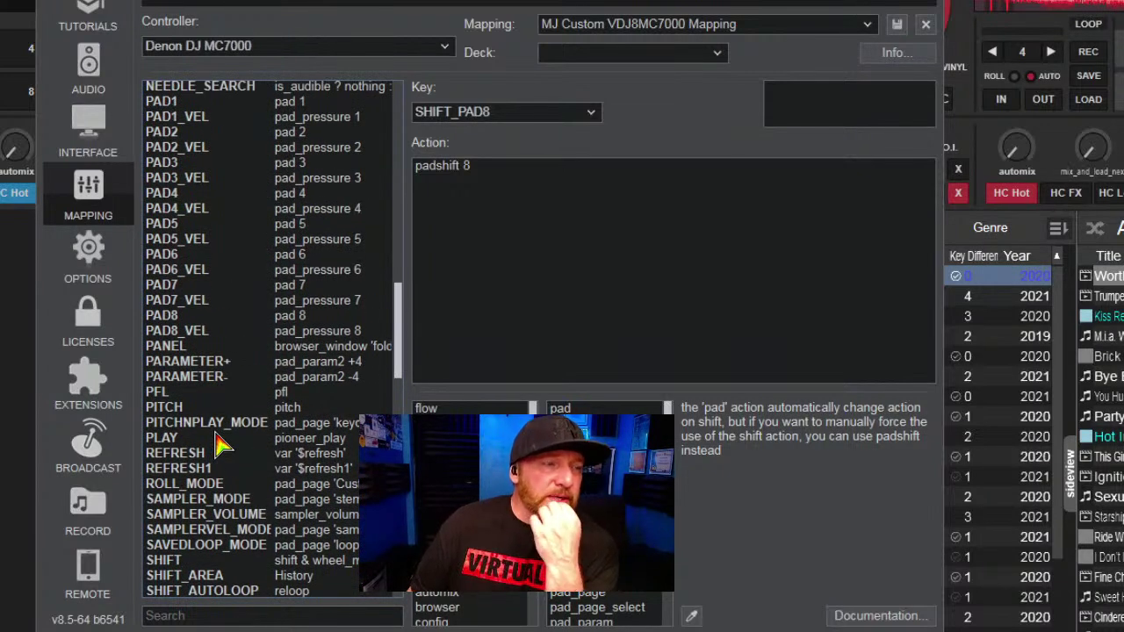
scroll(221, 445, up, 8)
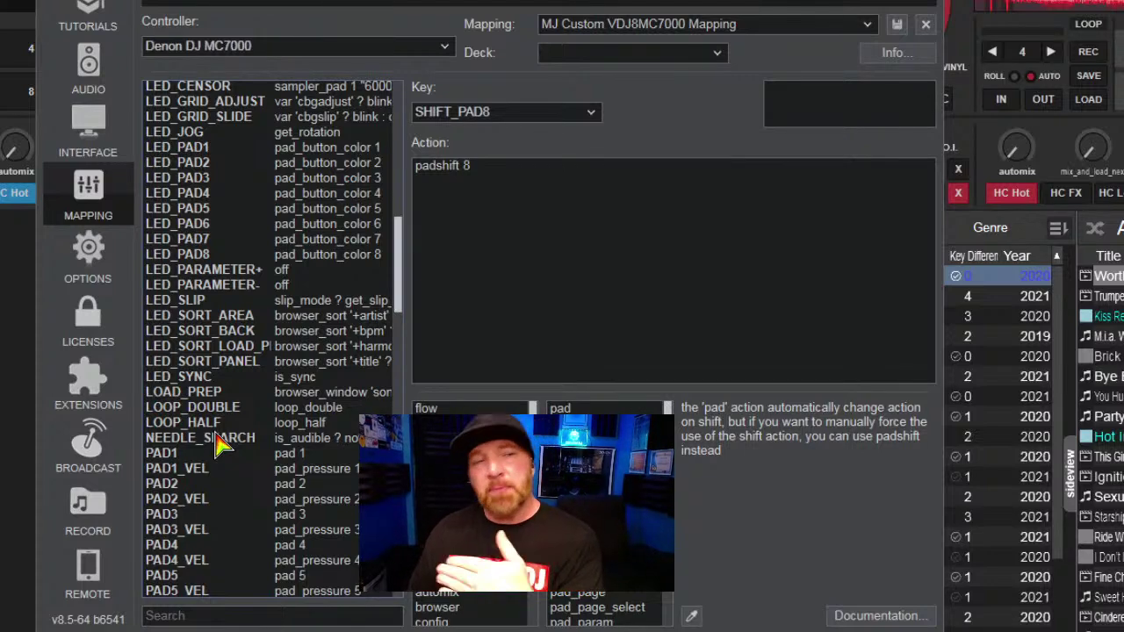
scroll(248, 377, up, 4)
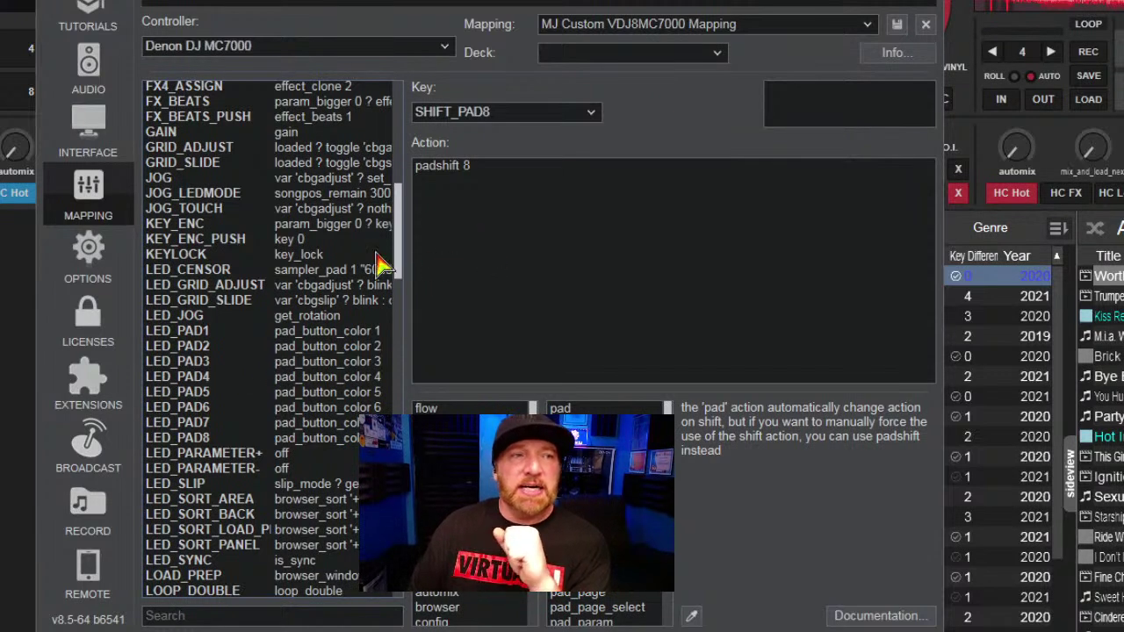
click(203, 349)
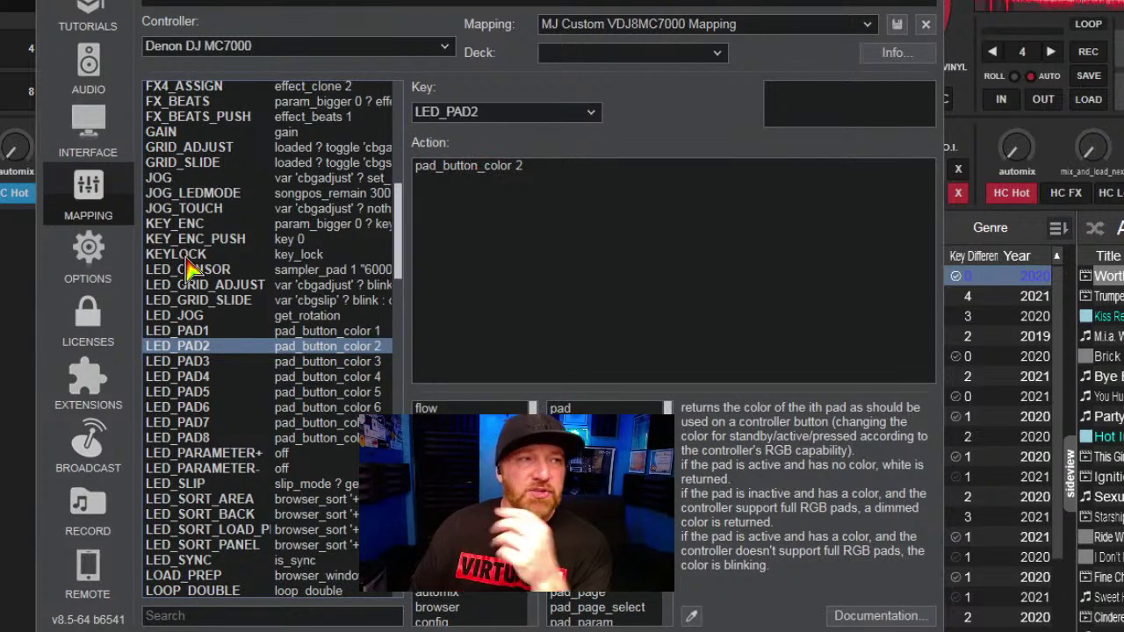
- Look through the MC7000 mapping entries and inspect the actions assigned to SHIFT_DECK_4_SEL, SHIFT_DECK_3_SEL and SHIFT_DECK_2_SEL
scroll(185, 263, up, 6)
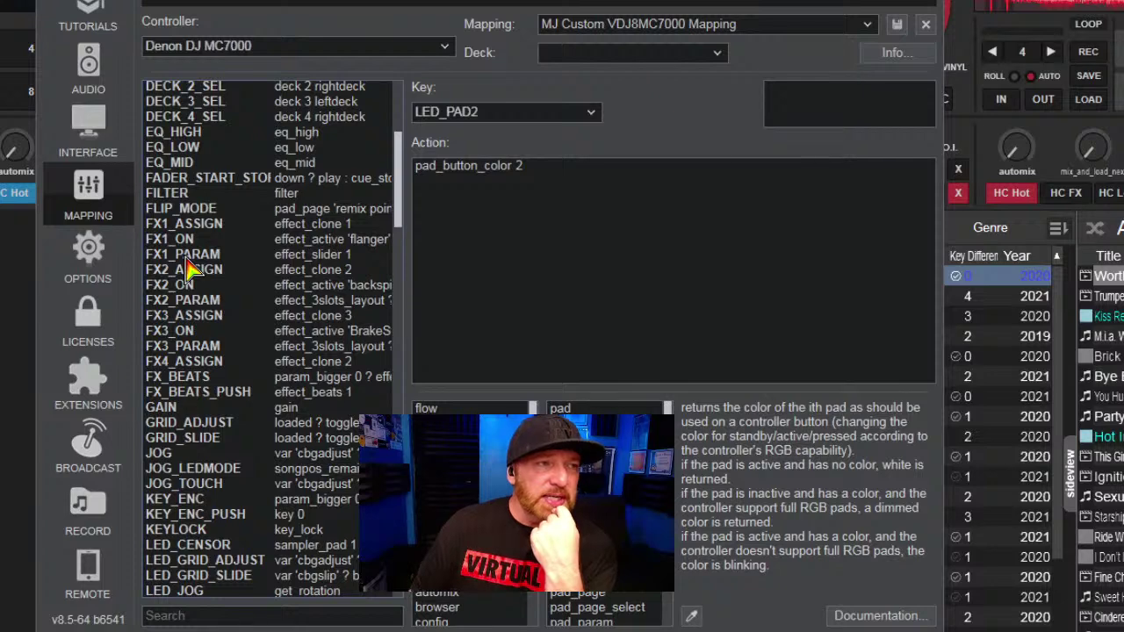
scroll(189, 268, up, 6)
scroll(191, 267, down, 2)
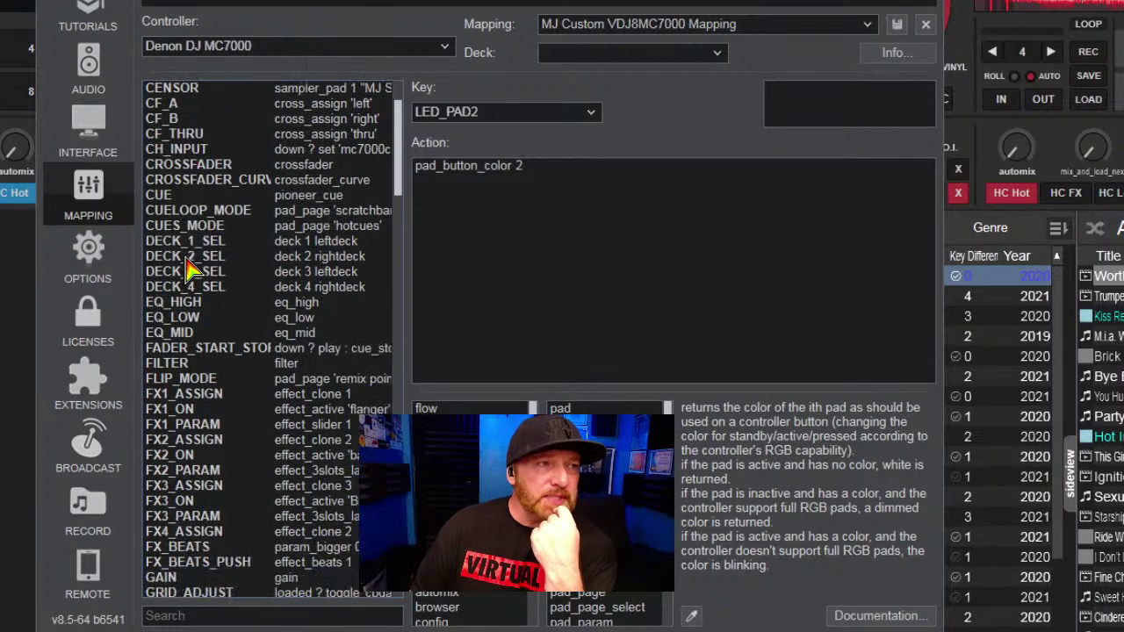
scroll(189, 268, down, 15)
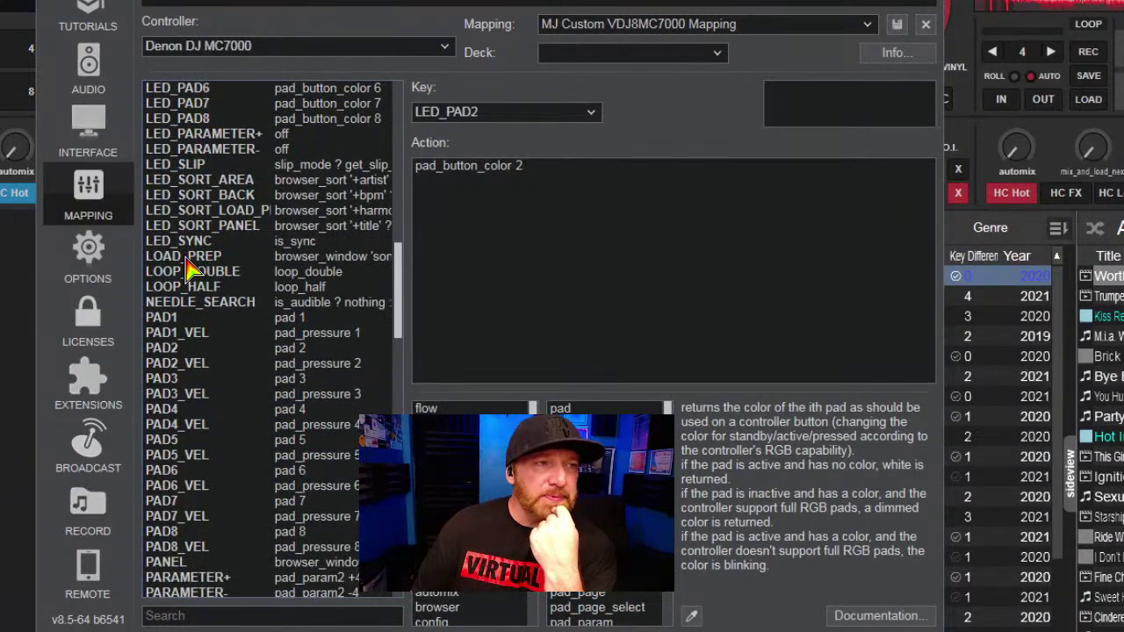
scroll(187, 271, down, 11)
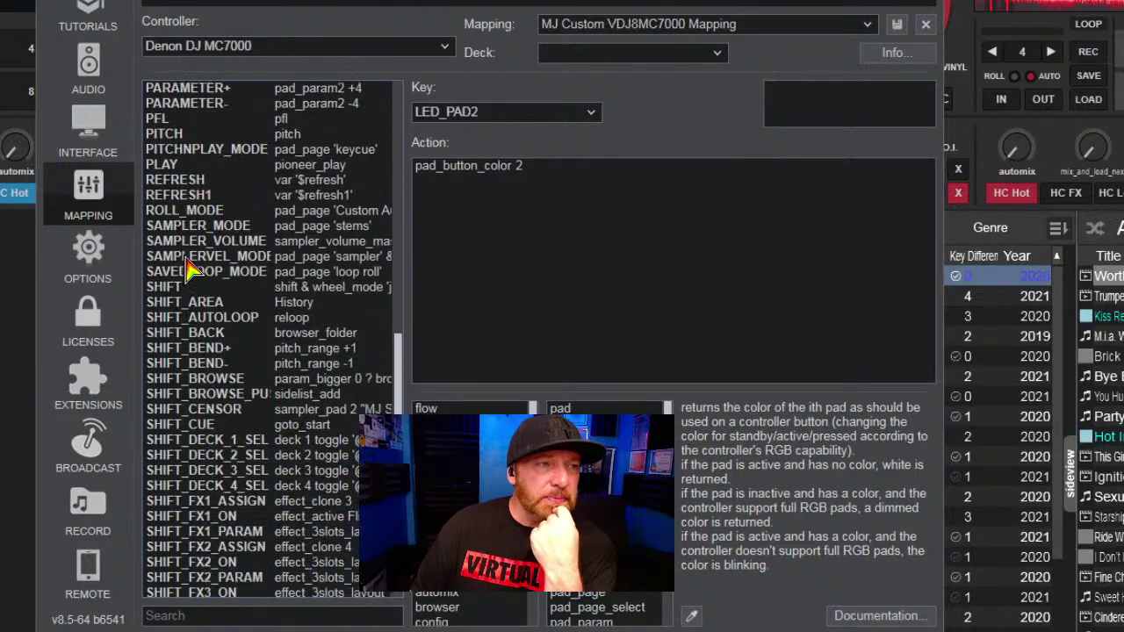
scroll(187, 270, down, 5)
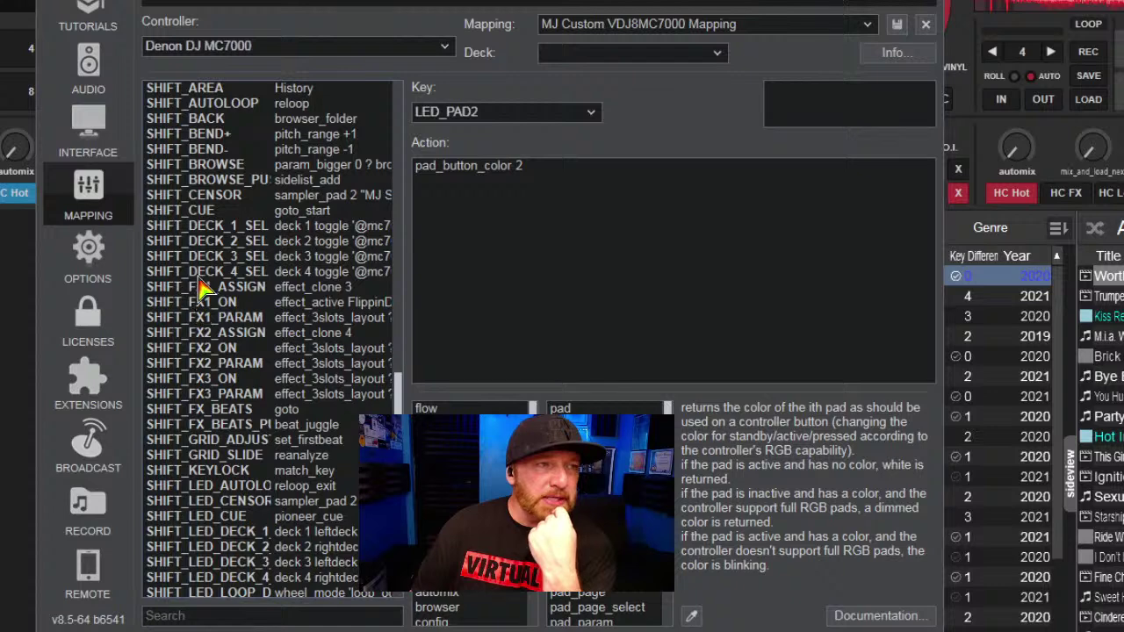
click(198, 274)
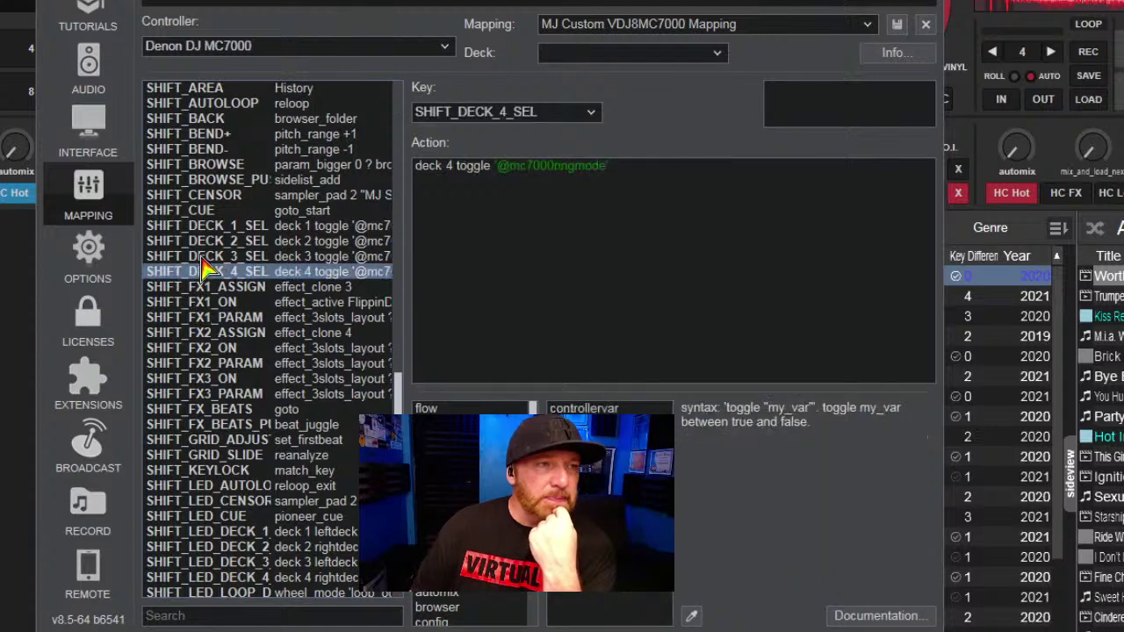
click(202, 256)
click(208, 243)
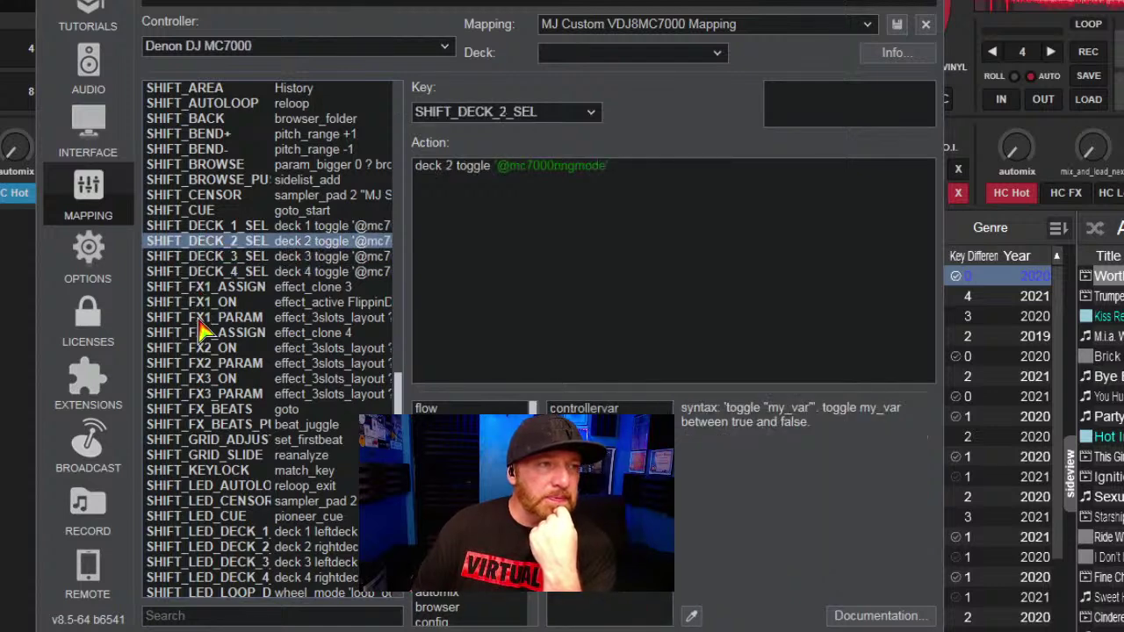
- Inspect the actions assigned to SHIFT_FX1_PARAM, SHIFT_FX2_ON, SHIFT_LED_LOOP_DOUBLE and SHIFT_LED_DECK_1_SEL in the mapping
click(207, 318)
click(200, 350)
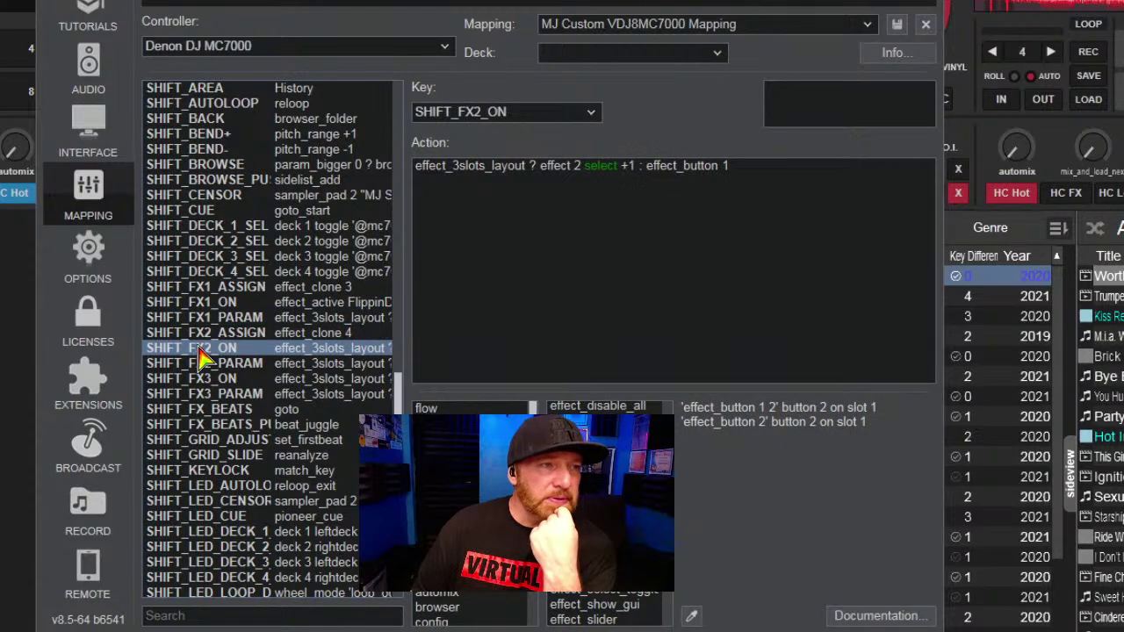
scroll(200, 358, down, 4)
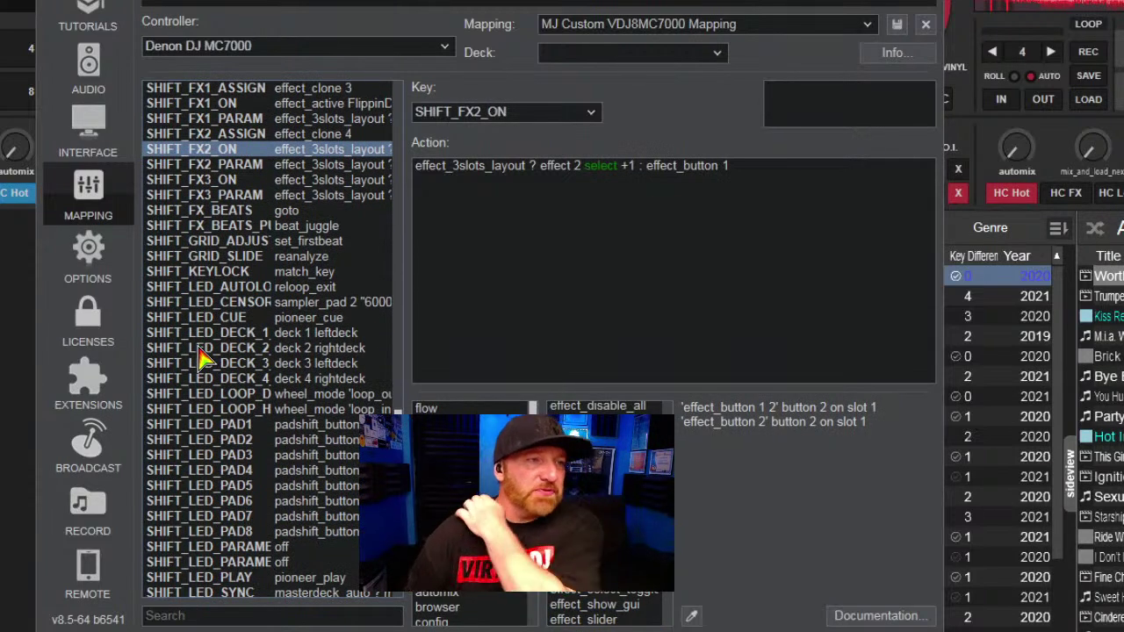
click(220, 394)
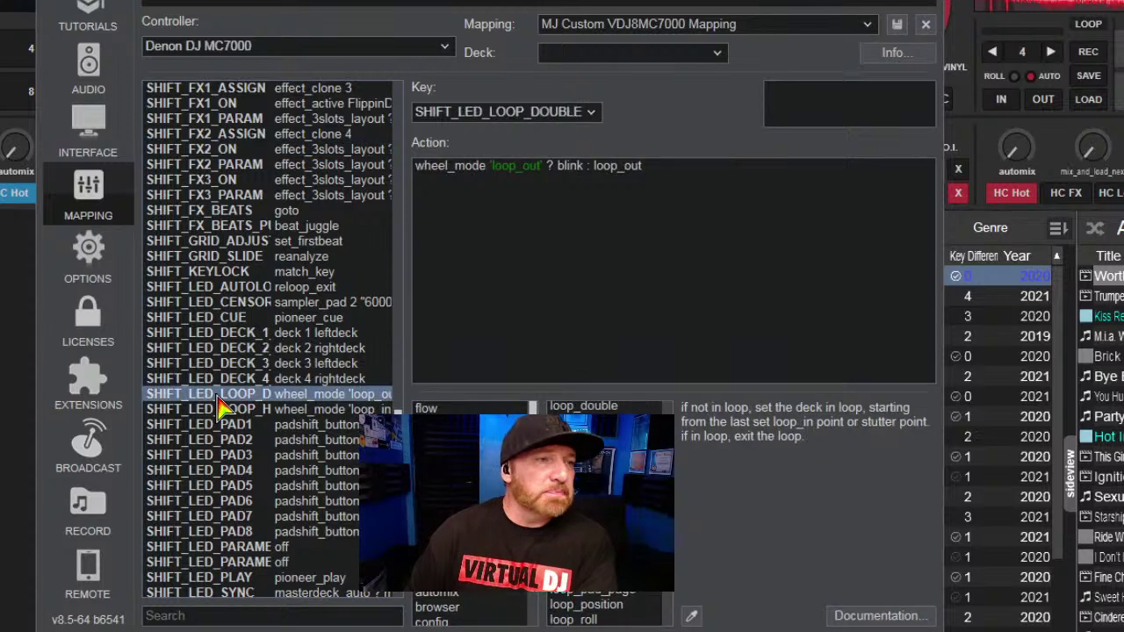
click(222, 334)
- Inspect the actions and descriptions for SHIFT_PAD4, SHIFT_LOOP_DOUBLE and SORT_AREA in the mapping
scroll(224, 351, down, 2)
scroll(222, 351, down, 4)
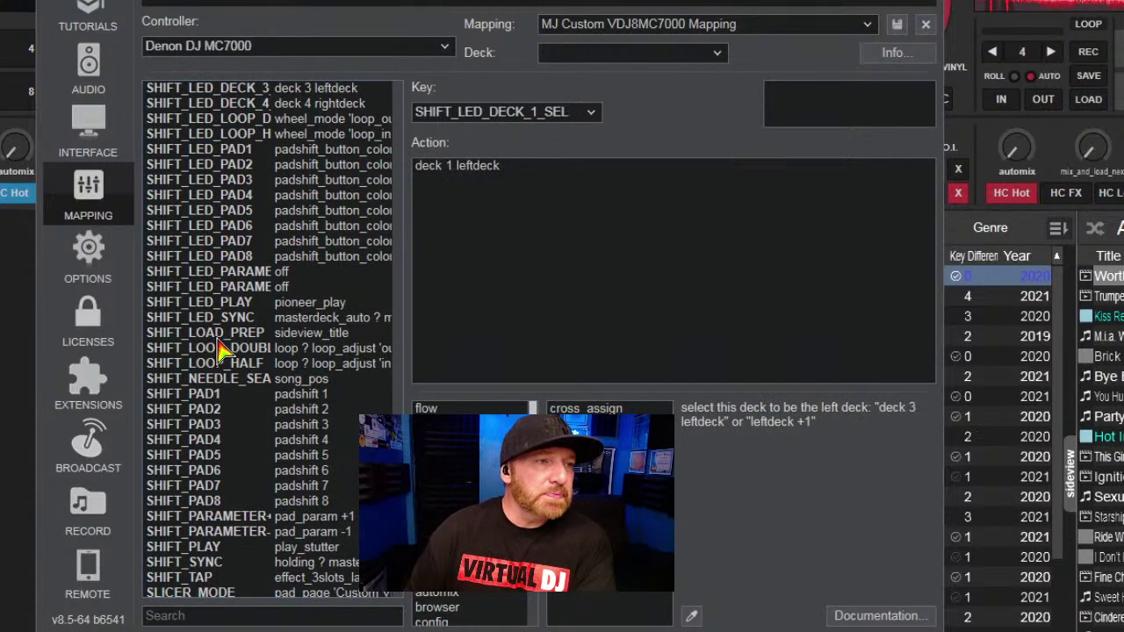
click(215, 439)
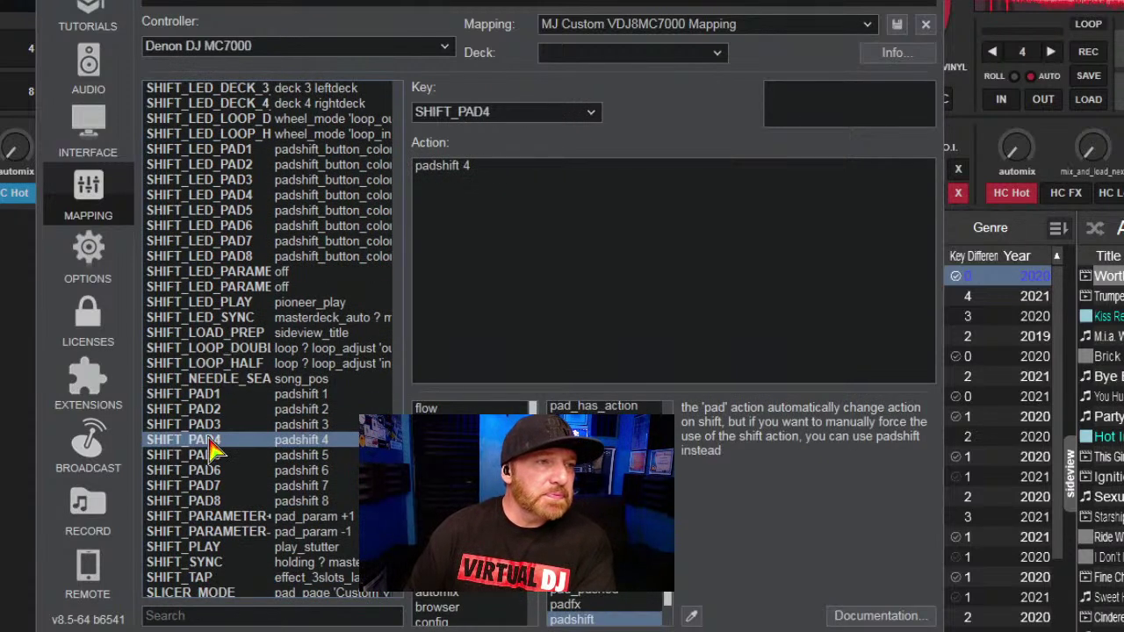
click(220, 351)
scroll(217, 360, down, 5)
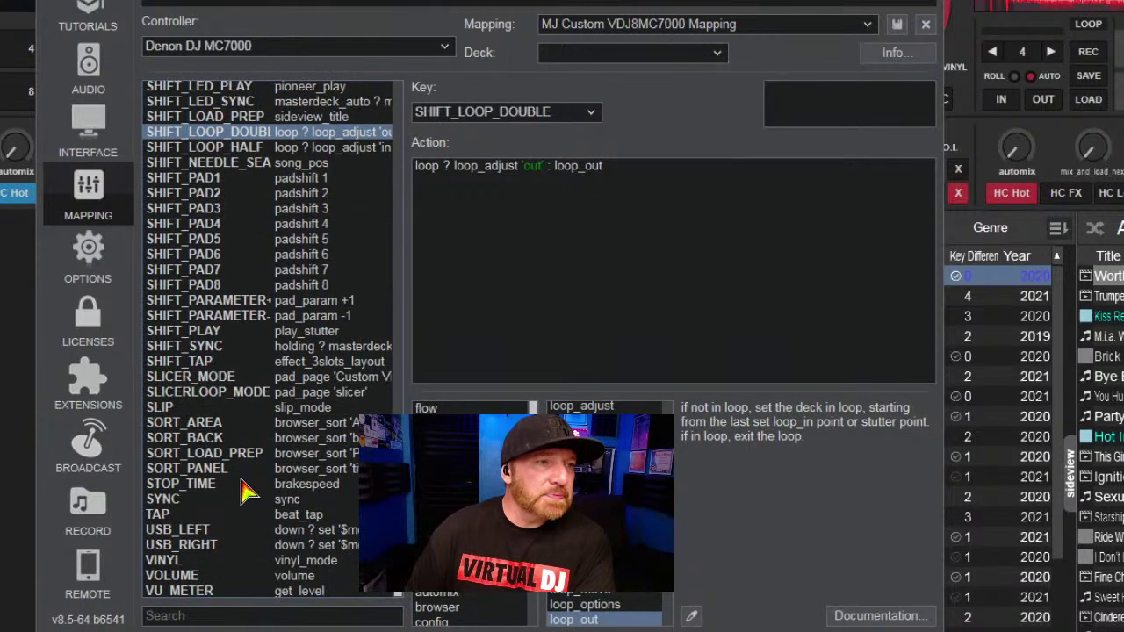
click(244, 423)
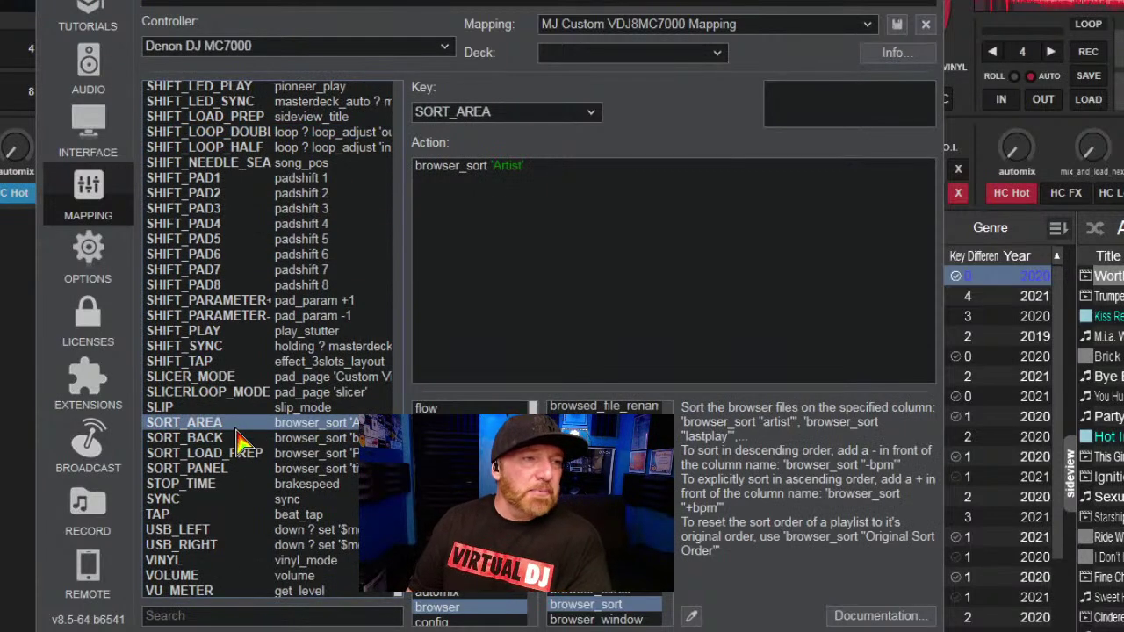
- Find the regular pad entries in the MC7000 mapping and inspect the actions assigned to PAD1 and PAD2
scroll(245, 479, up, 9)
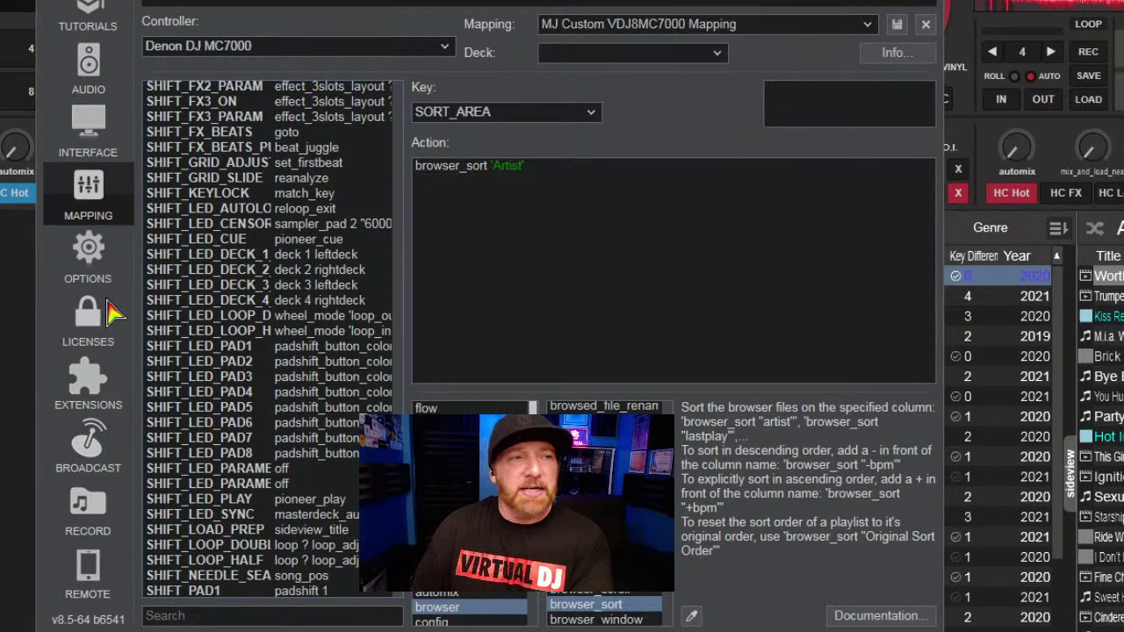
scroll(167, 318, up, 8)
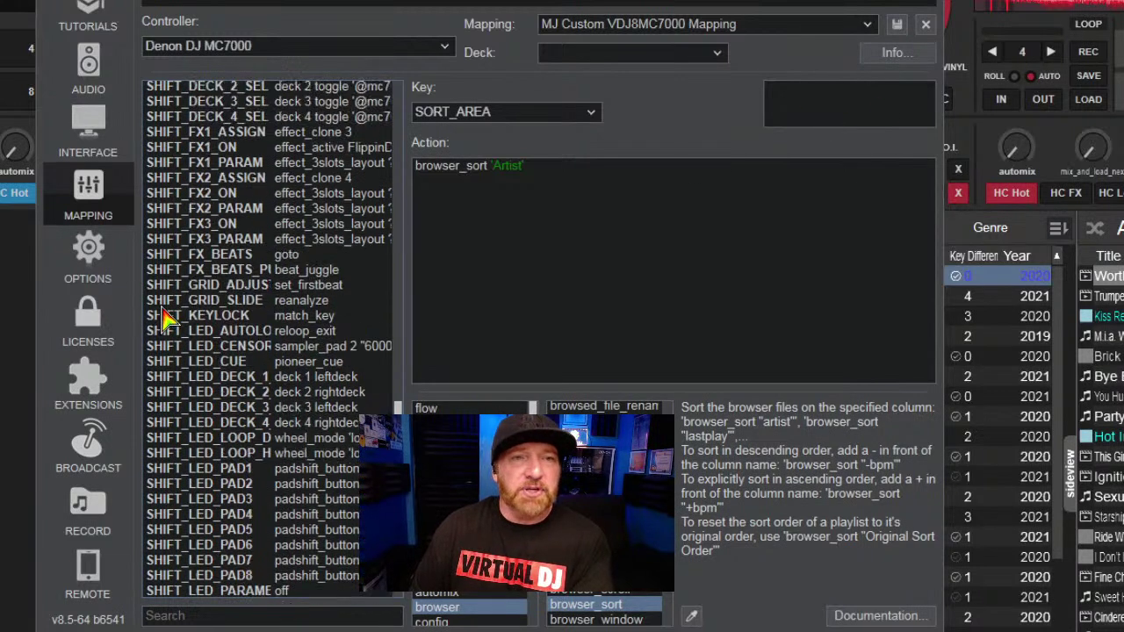
scroll(167, 319, up, 10)
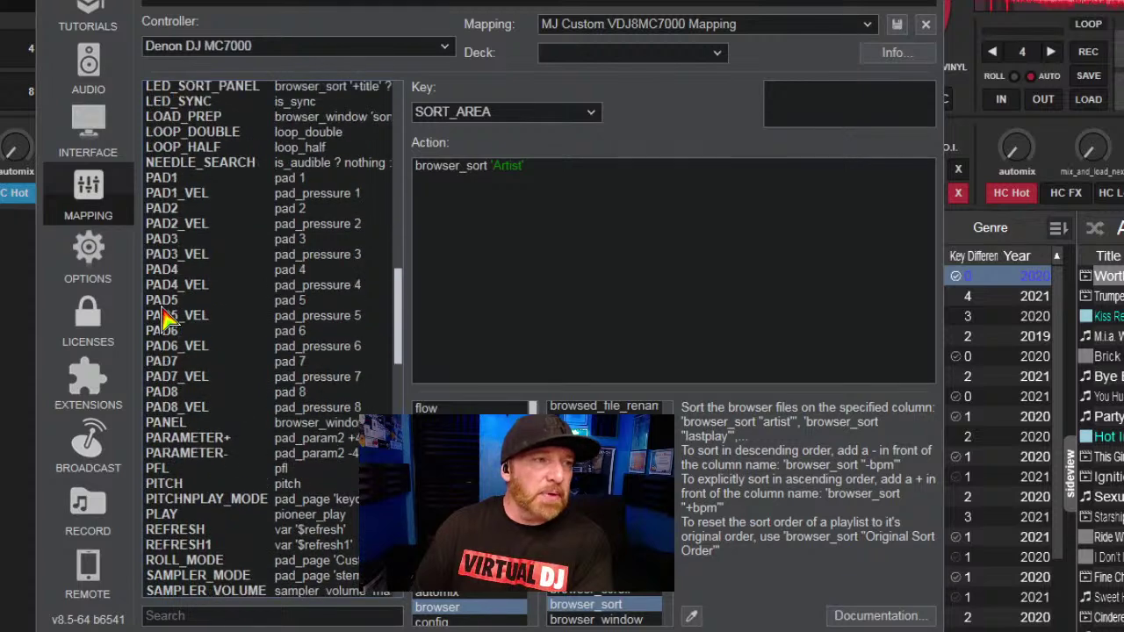
click(166, 179)
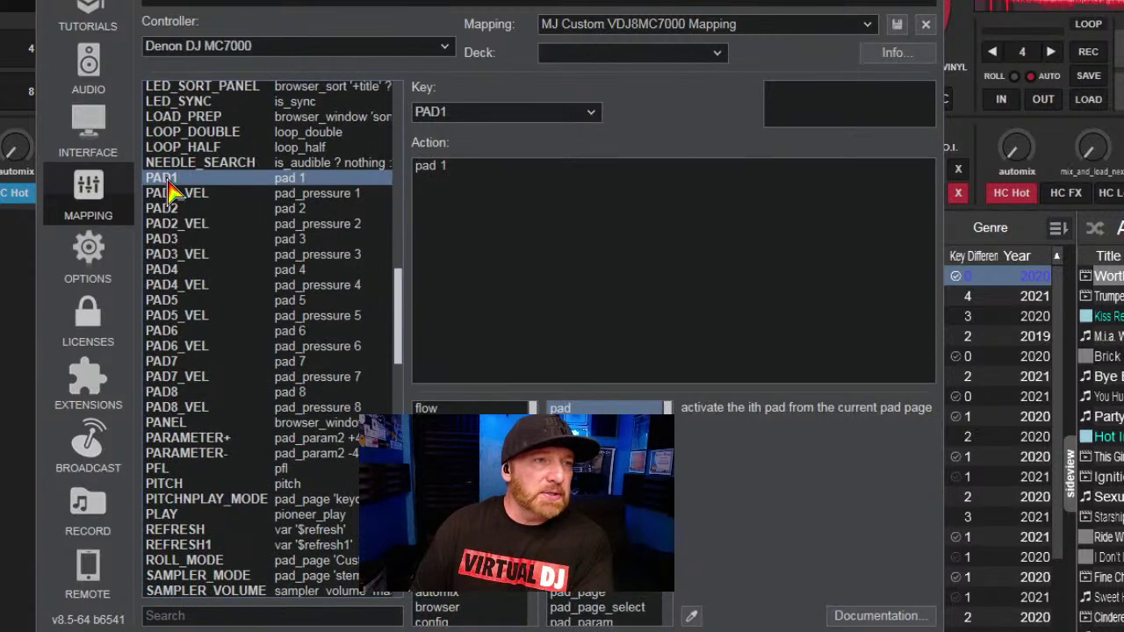
click(173, 210)
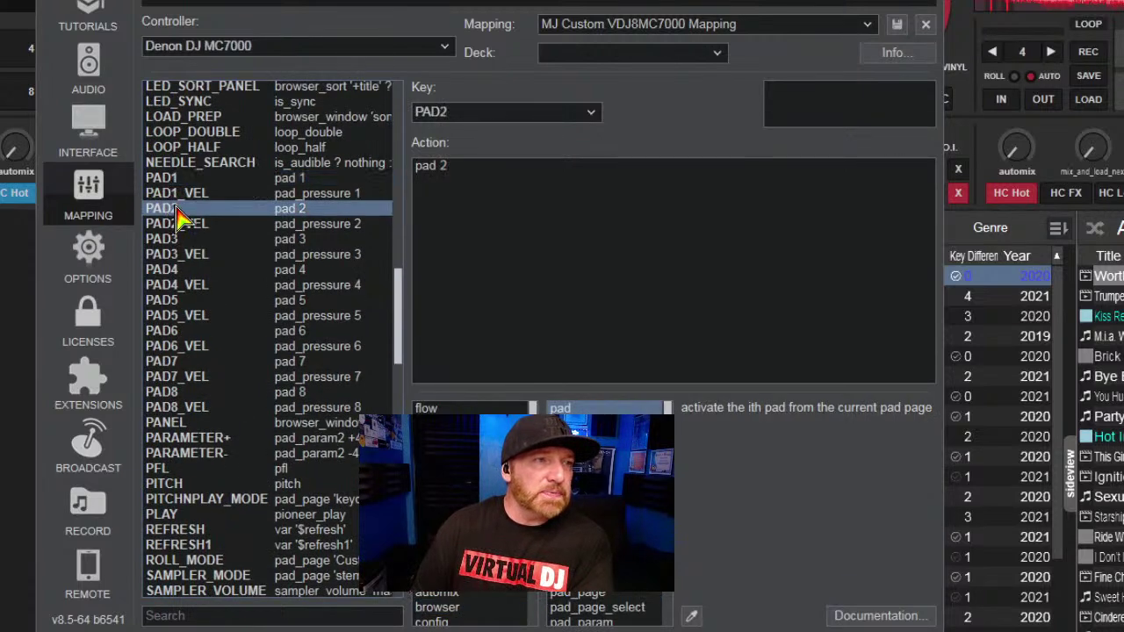
- Find the pad LED entries, inspect the action assigned to LED_PAD3, and close the settings
scroll(175, 219, up, 2)
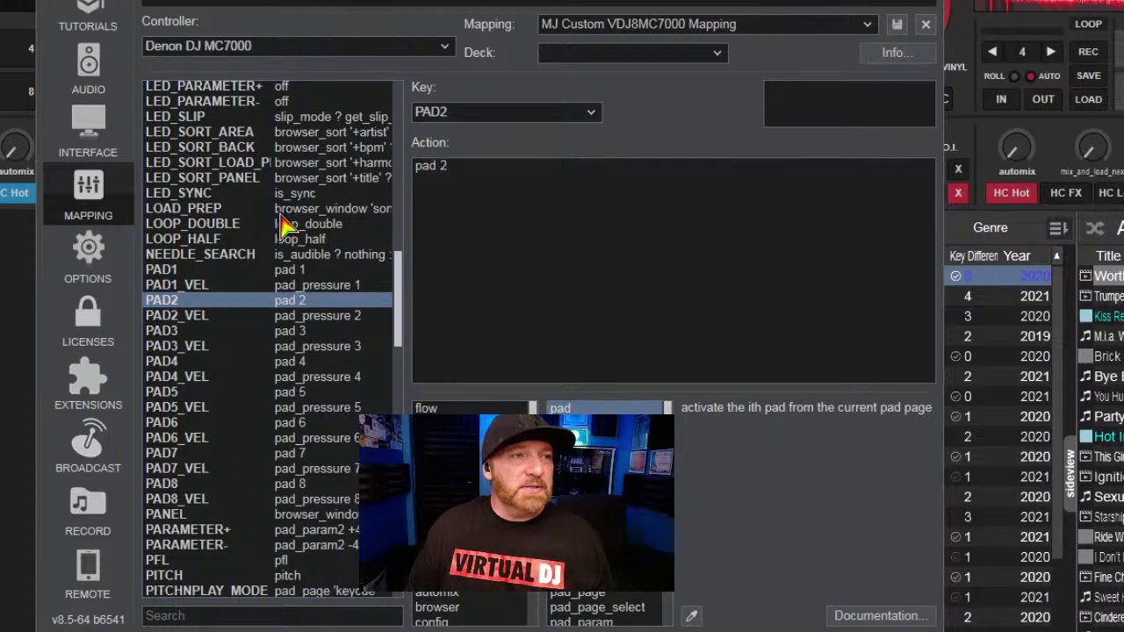
scroll(284, 225, up, 4)
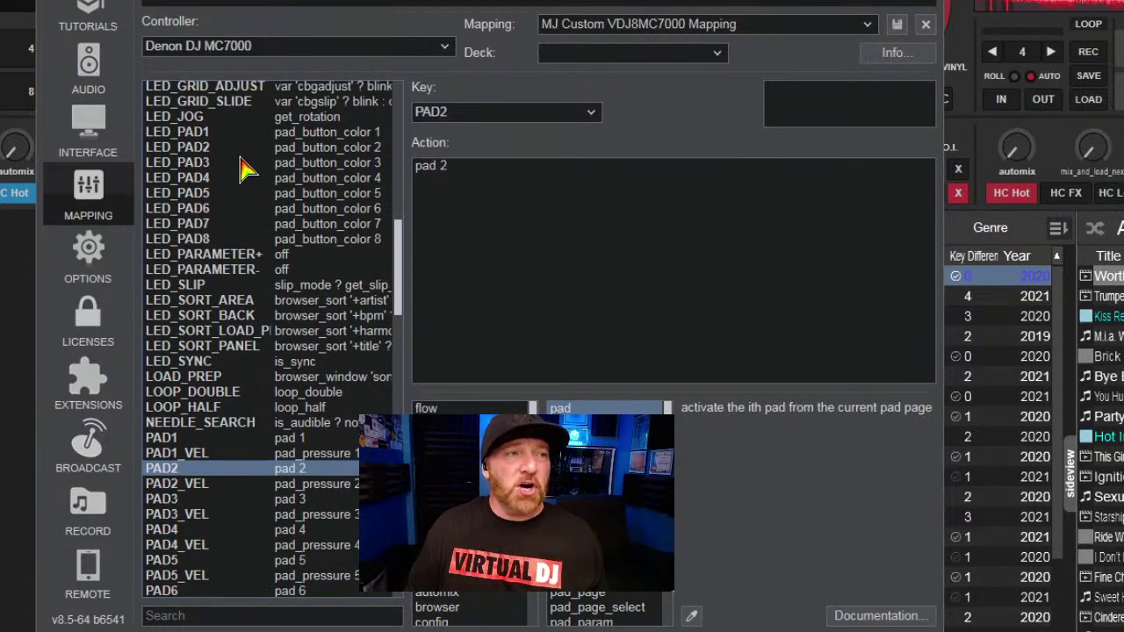
click(200, 165)
scroll(200, 168, up, 5)
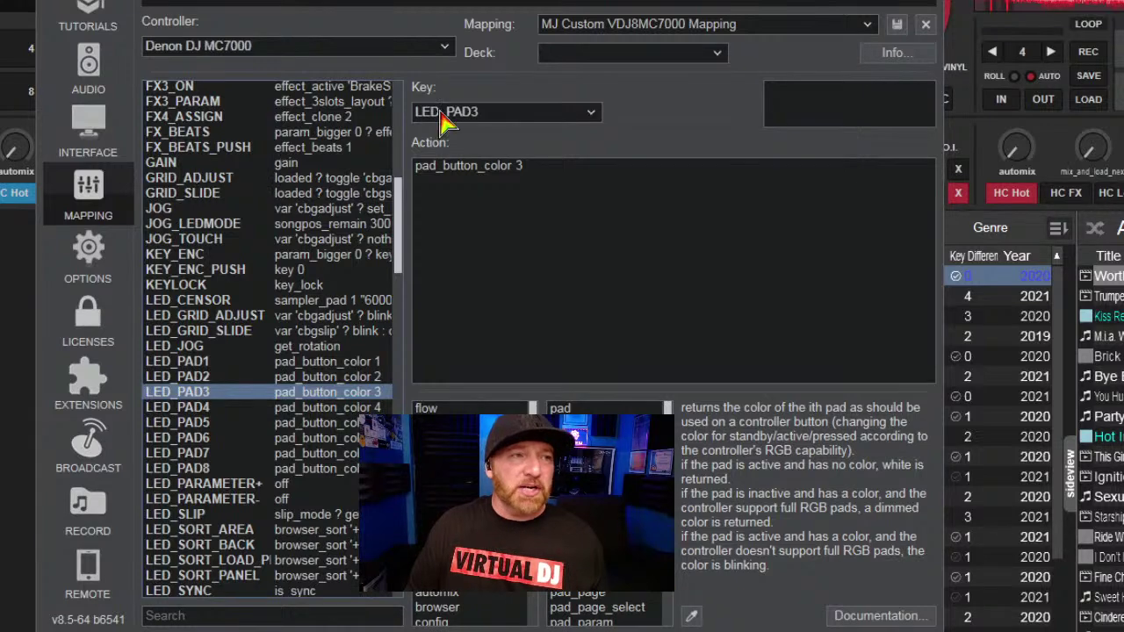
click(925, 23)
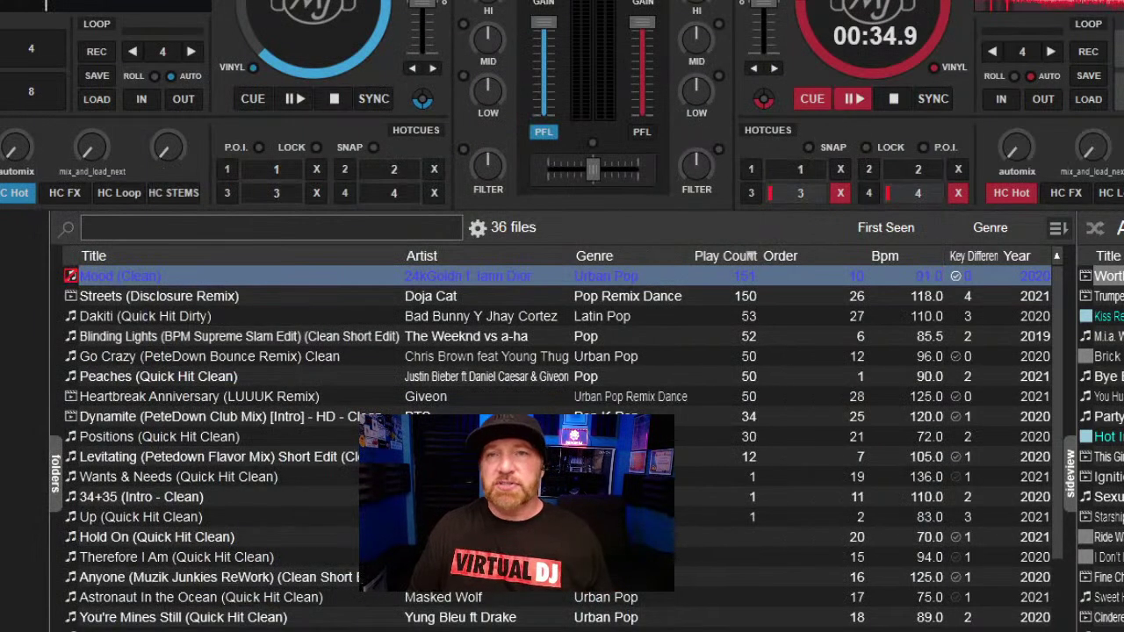
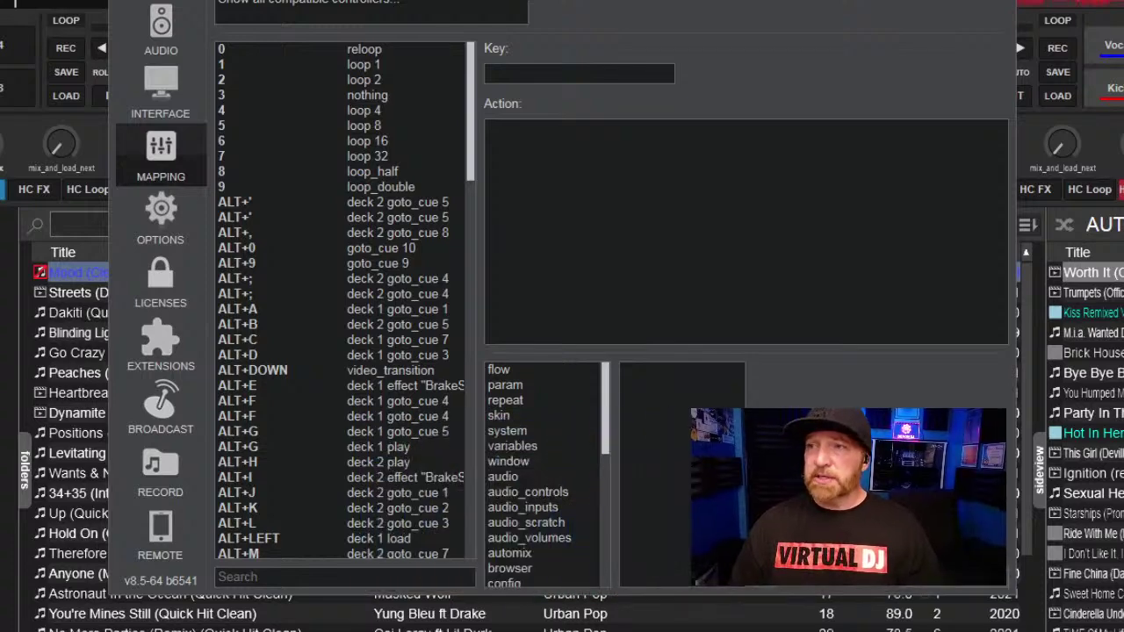
- Show the audio setup, list the sound devices available for the master output, and close the settings without changing the device
click(181, 39)
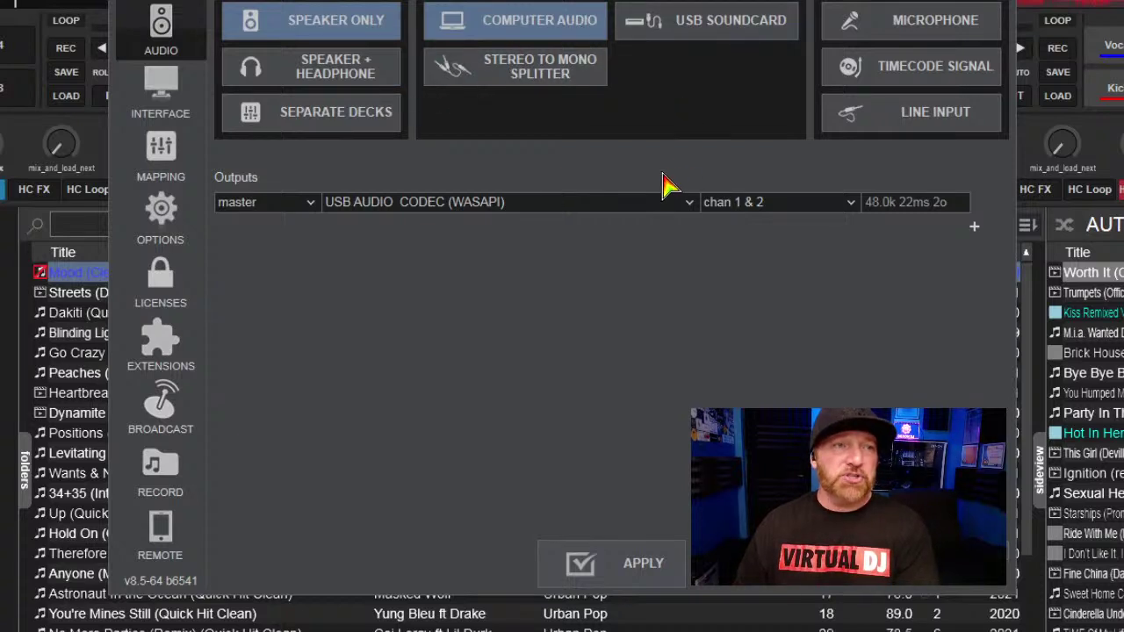
mouse_move(650, 202)
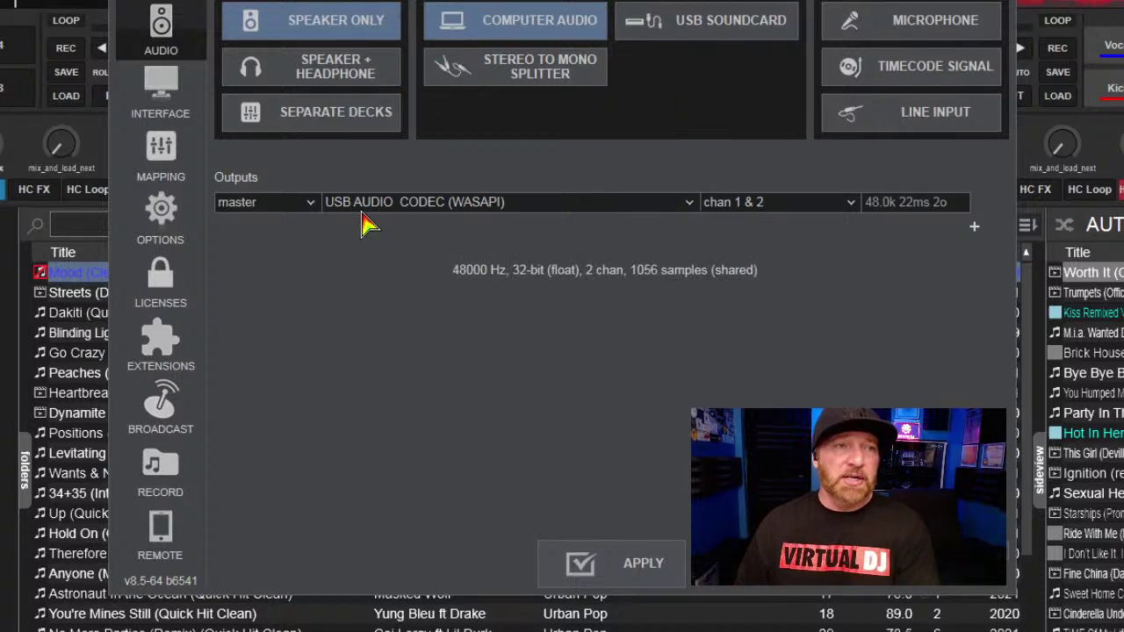
click(692, 204)
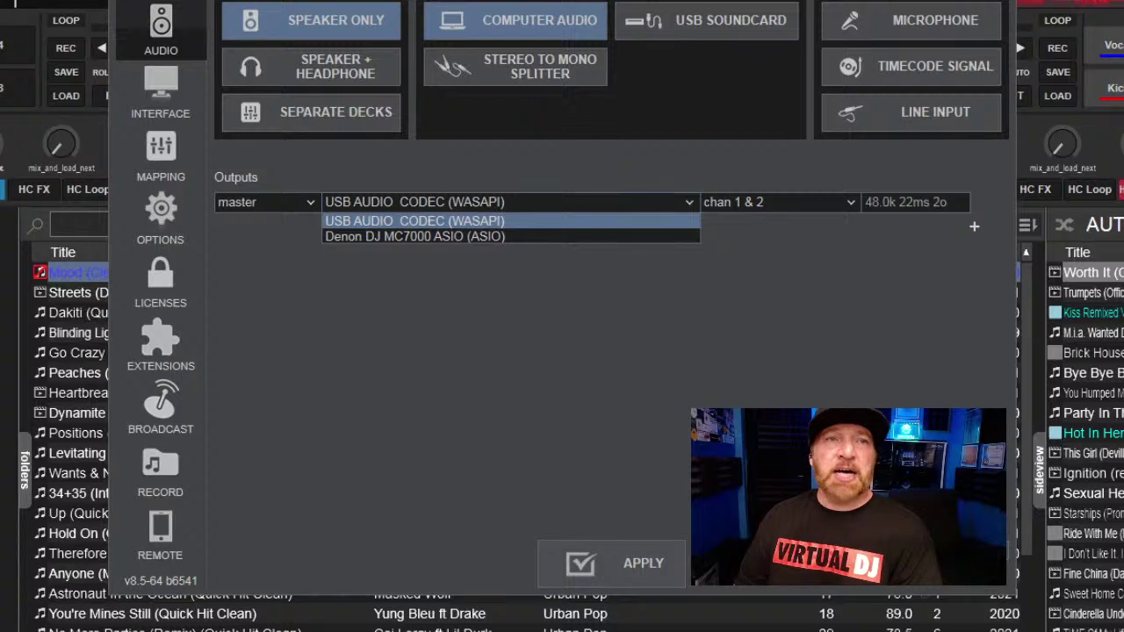
key(Escape)
key(Escape)
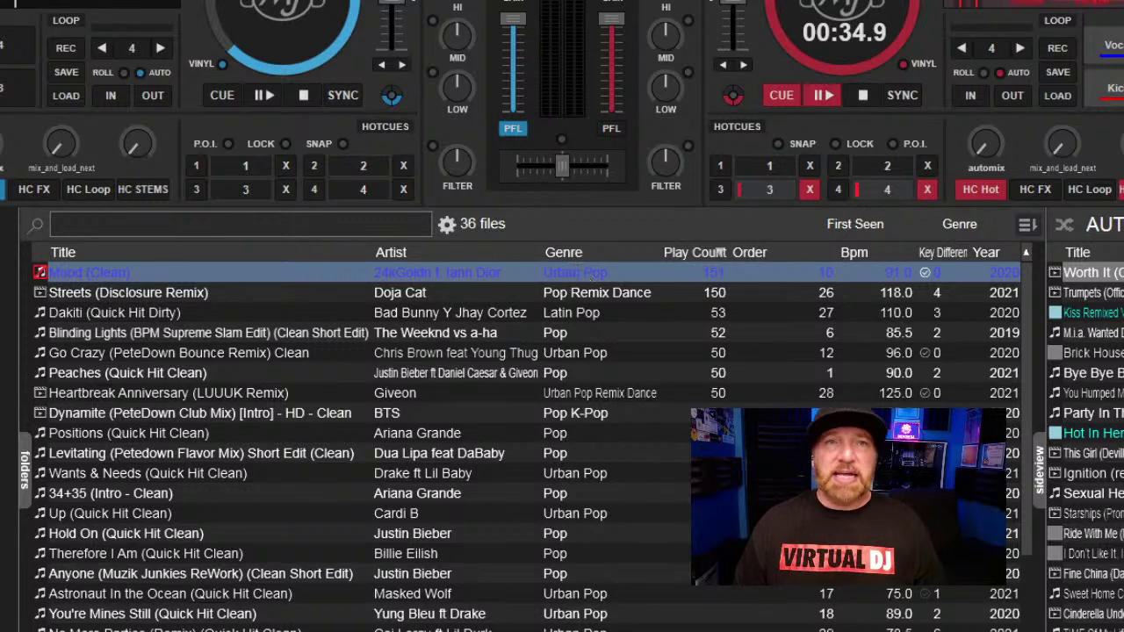
- Show the full list of configuration options, narrow it to gain-related entries, and read the descriptions of headphonesGain and controllerTakeoverModePitch
key(ctrl+o)
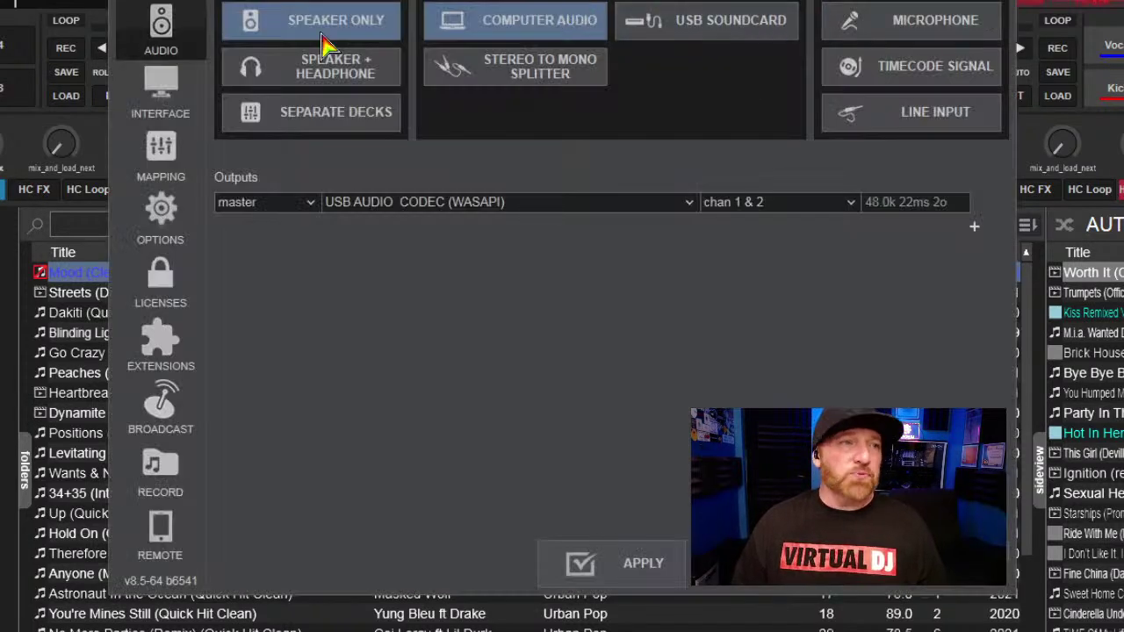
click(170, 232)
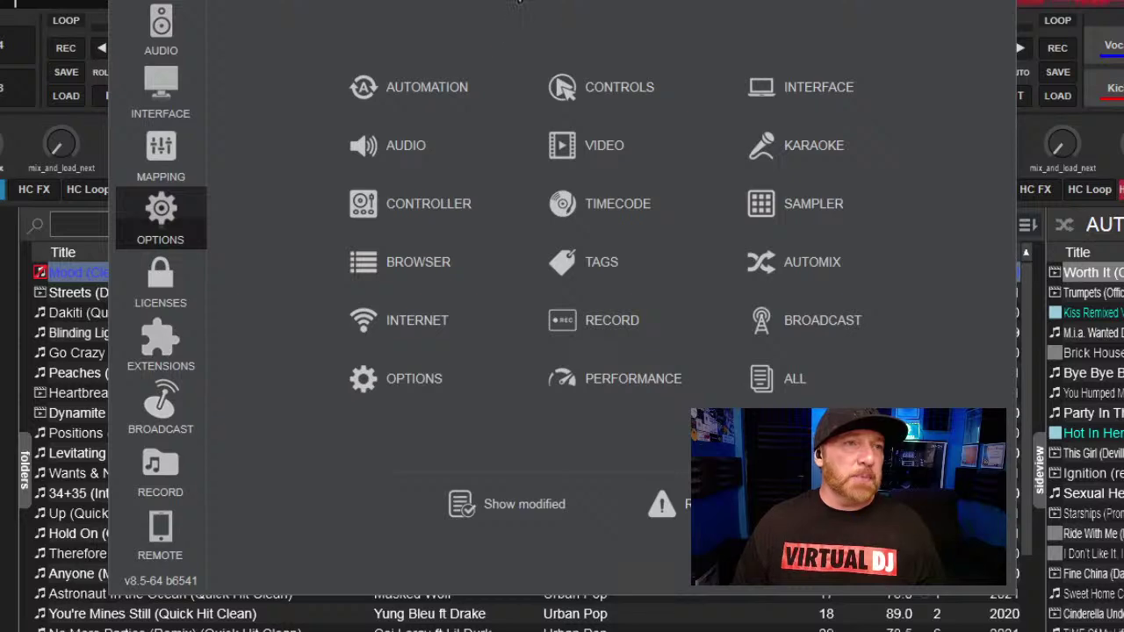
click(509, 504)
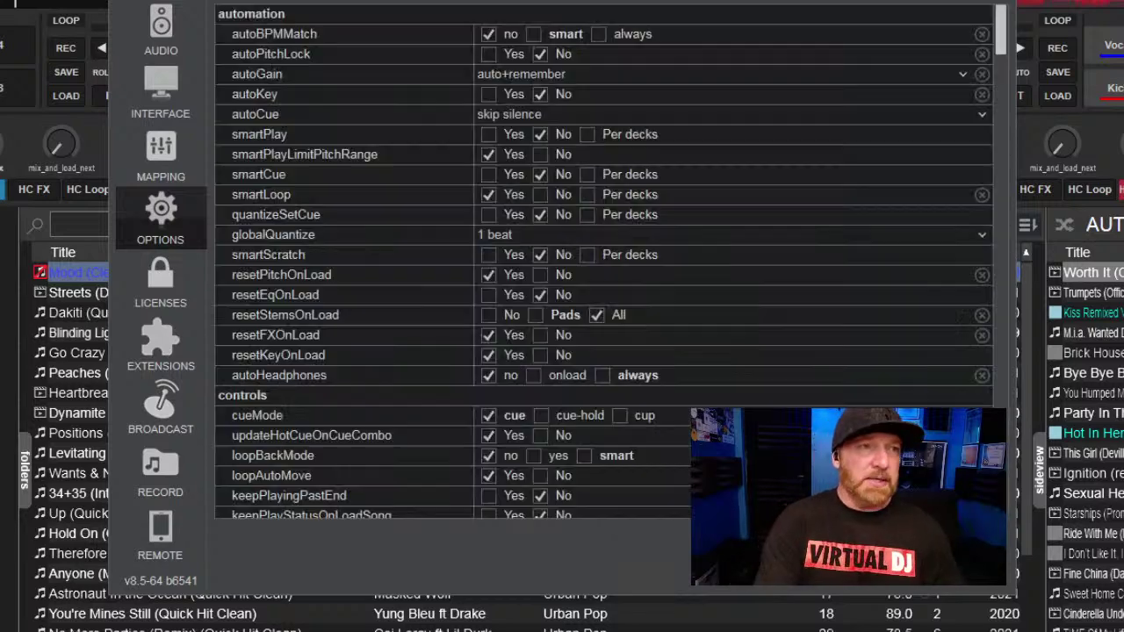
mouse_move(279, 40)
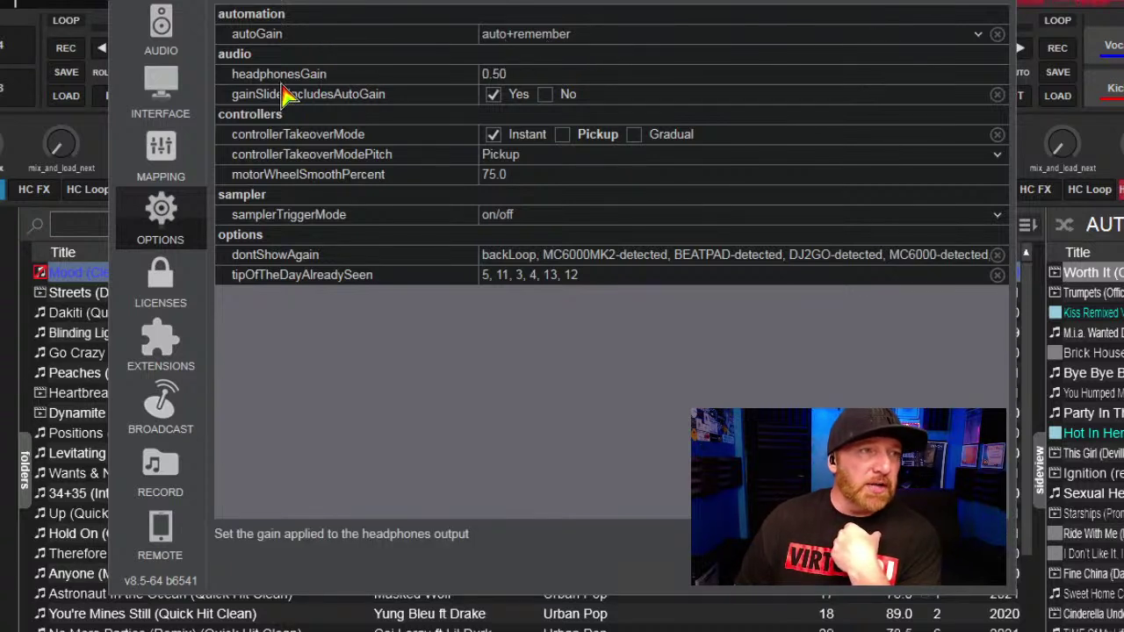
mouse_move(287, 93)
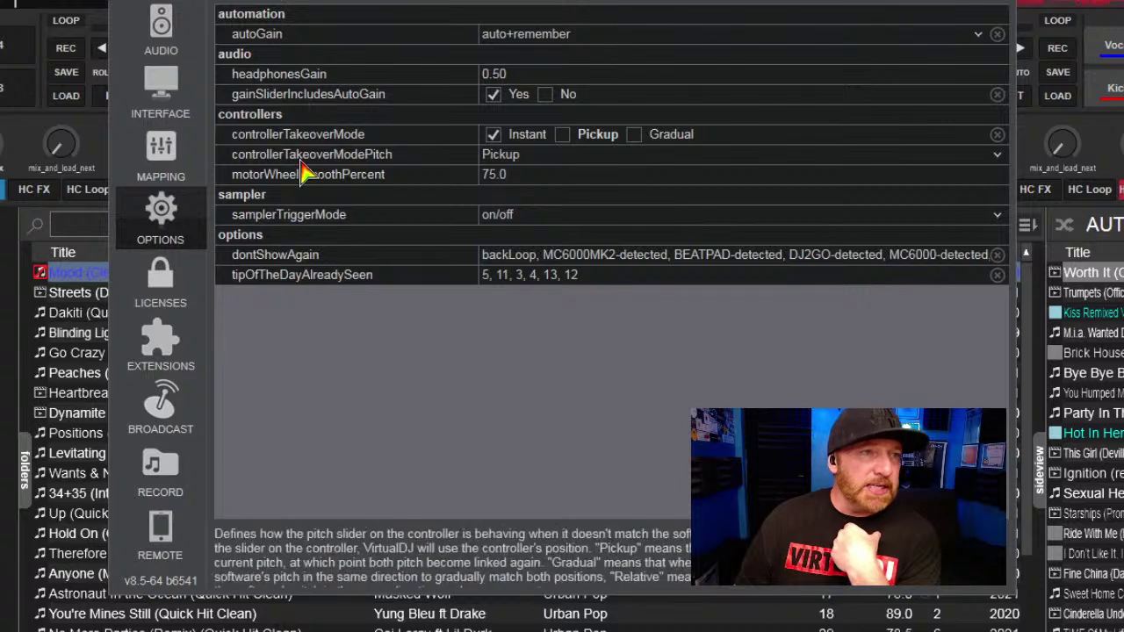
mouse_move(302, 226)
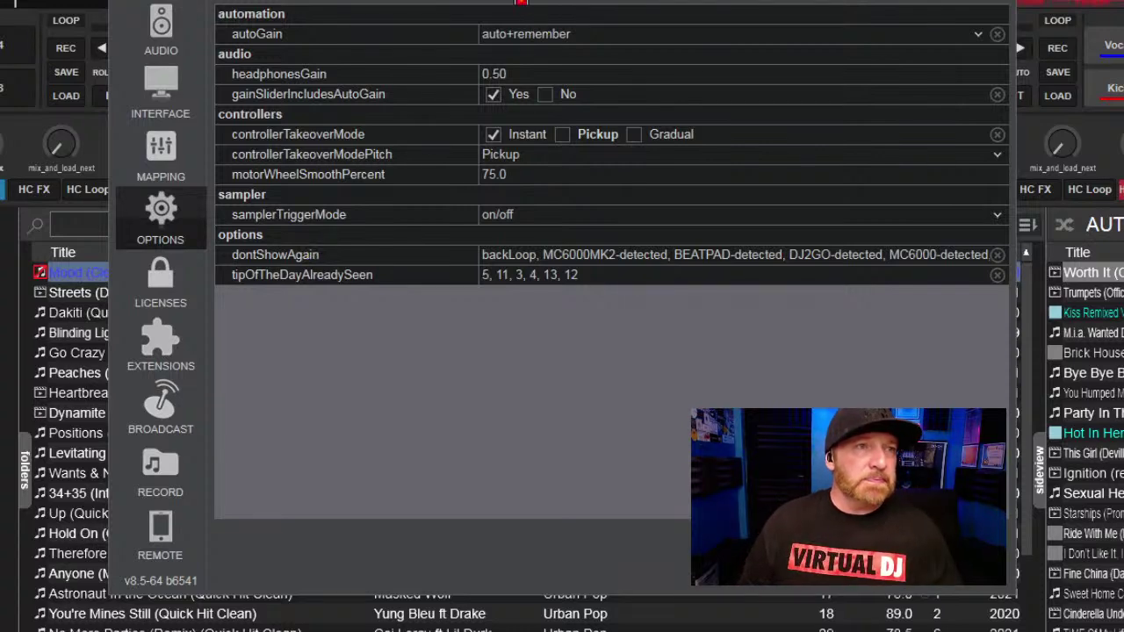
- Look through the audio-related options, including the ramp time, equalizer, video and performance entries, and return to the zeroDB option
scroll(408, 2, down, 8)
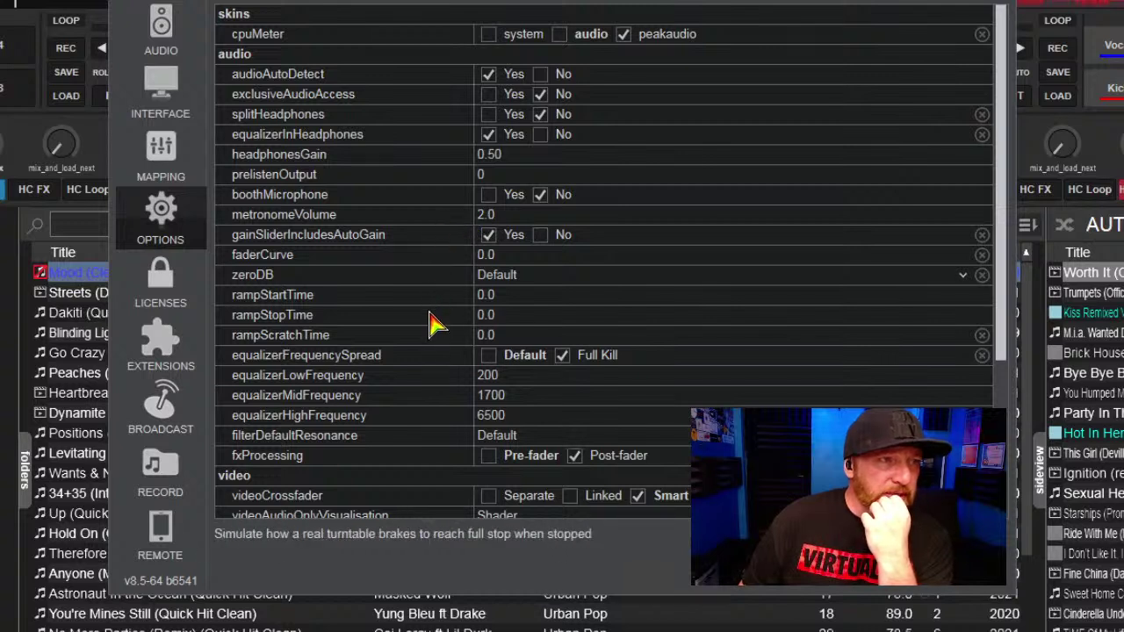
scroll(418, 387, down, 4)
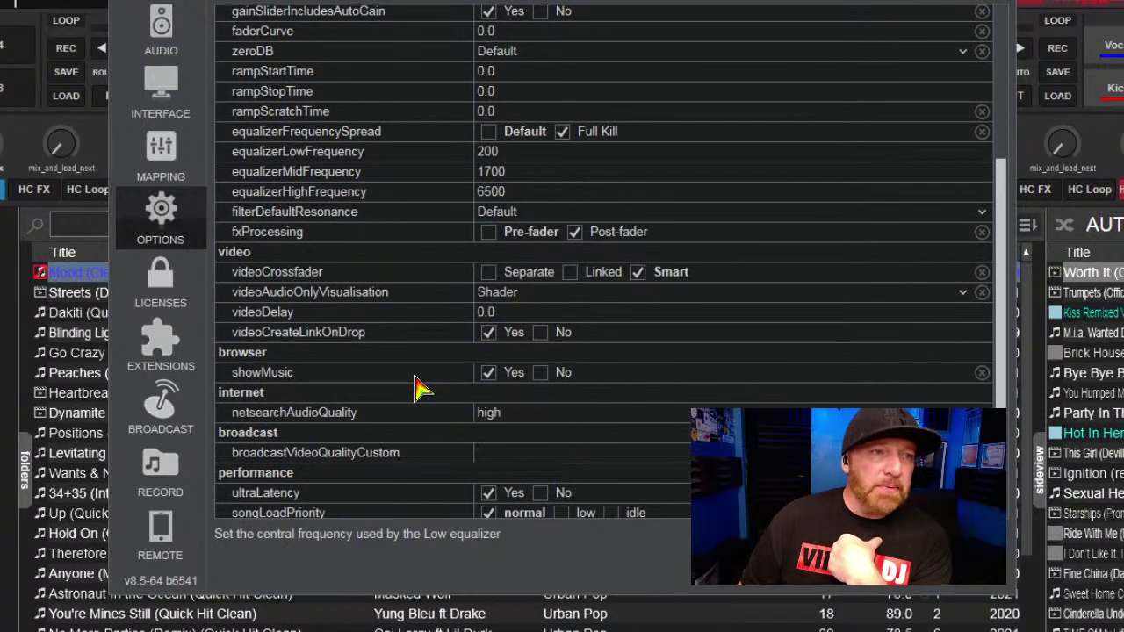
scroll(419, 367, down, 1)
scroll(420, 366, up, 4)
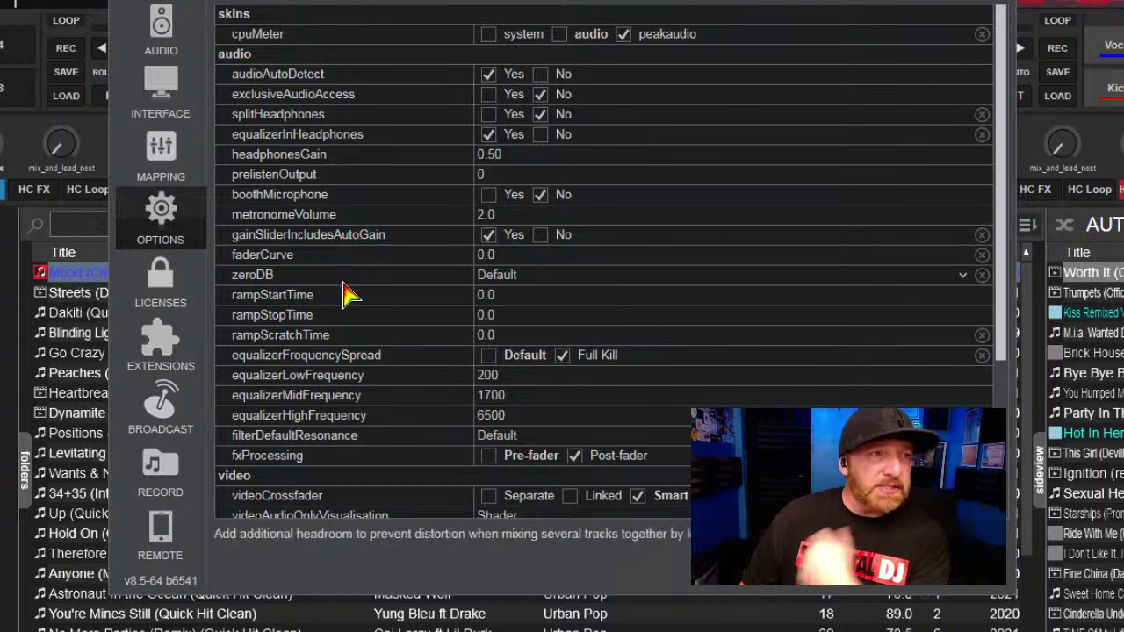
- Examine the headroom levels offered for the zeroDB option and keep Default selected
click(966, 279)
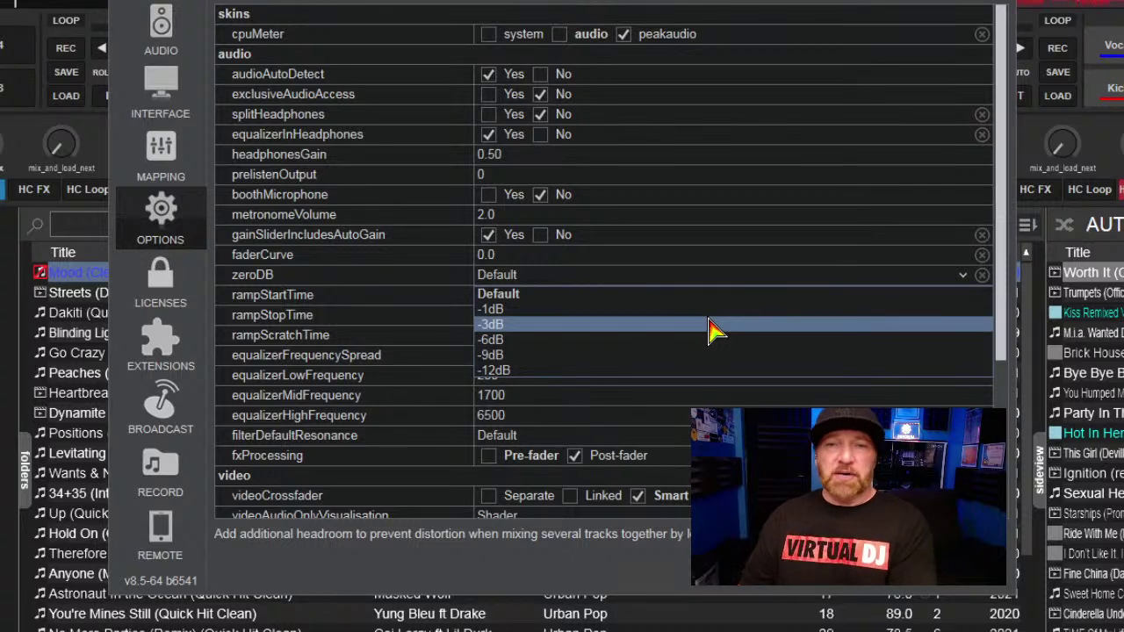
click(548, 272)
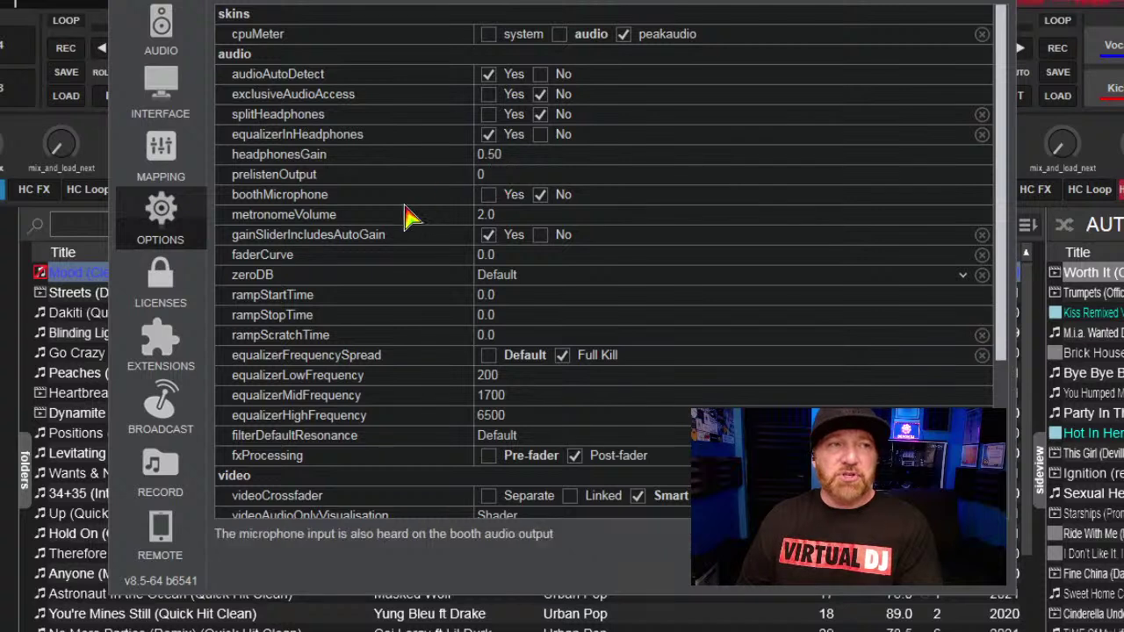
click(962, 277)
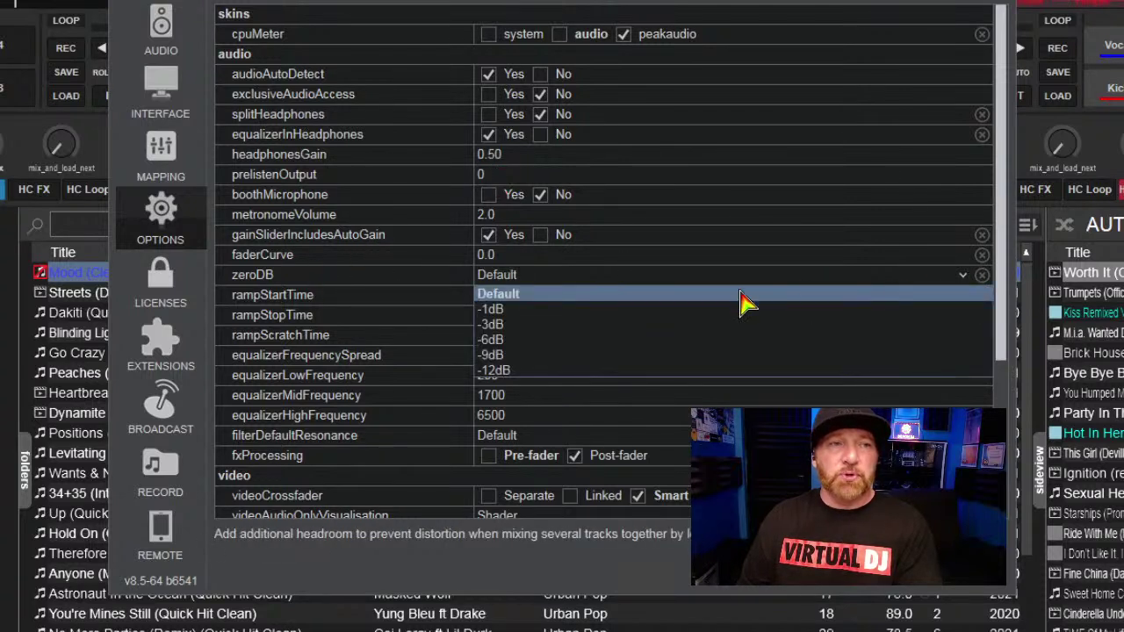
click(628, 292)
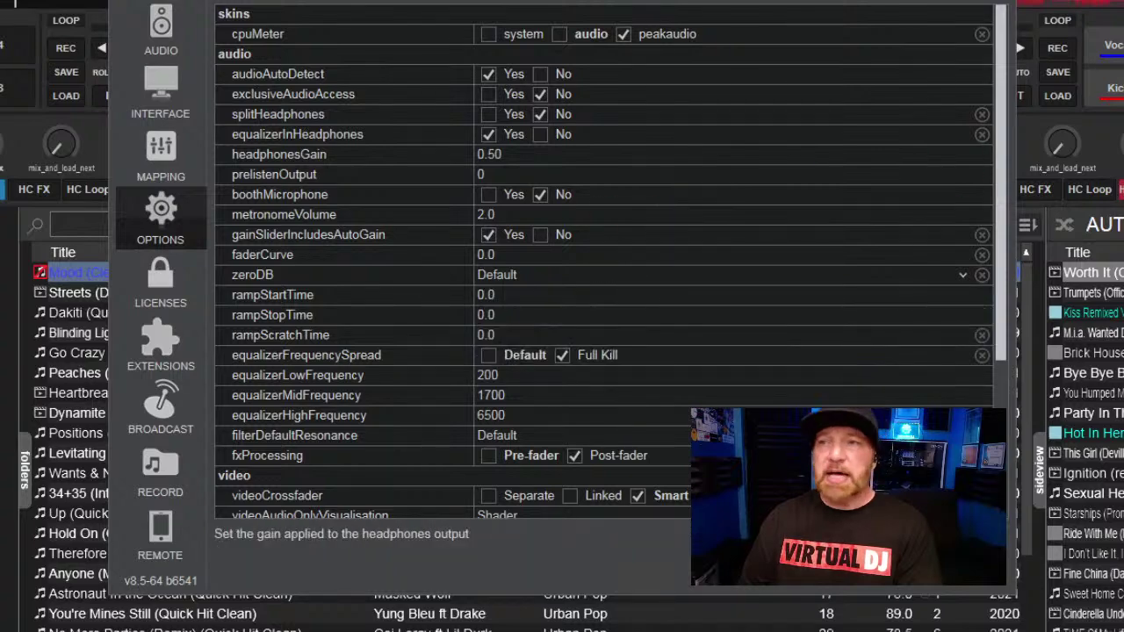